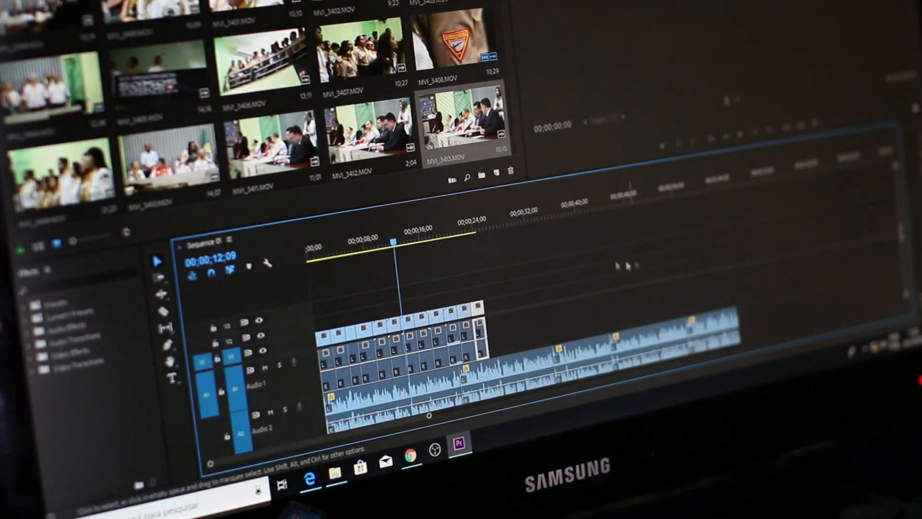
drag(396, 241, 463, 253)
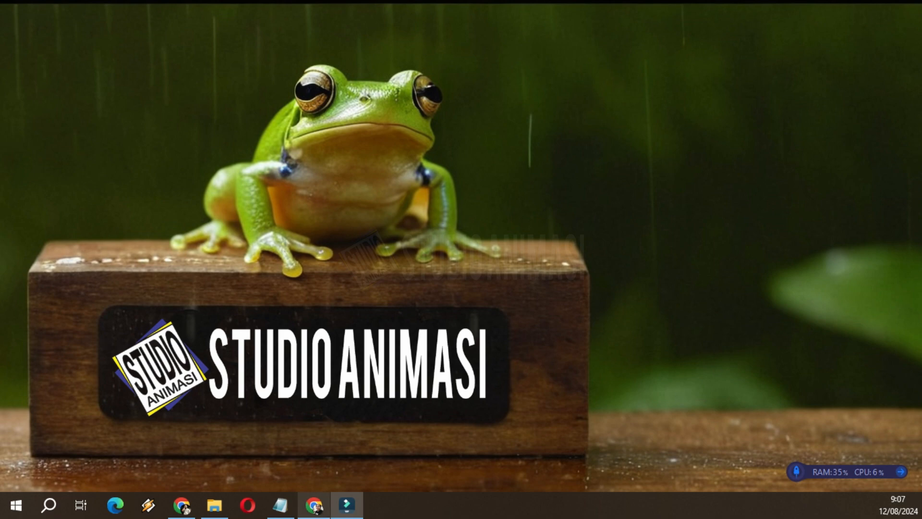
click(314, 505)
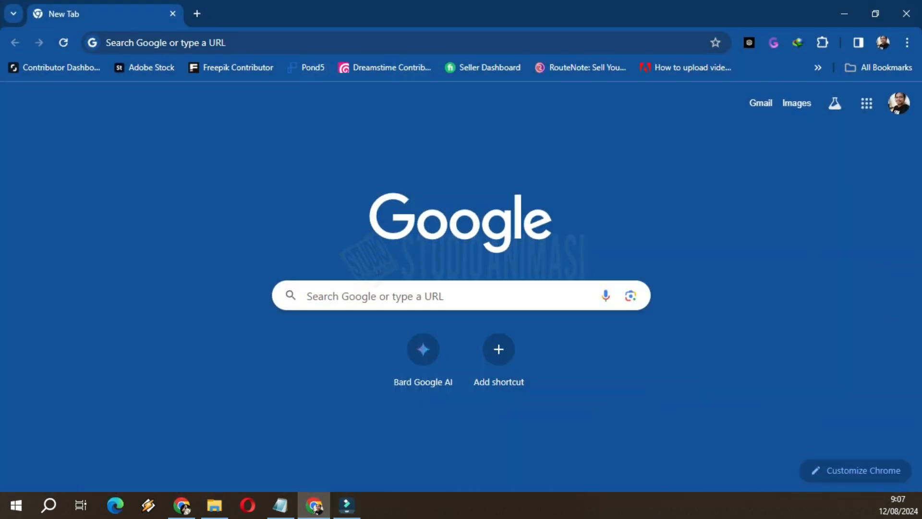
click(281, 504)
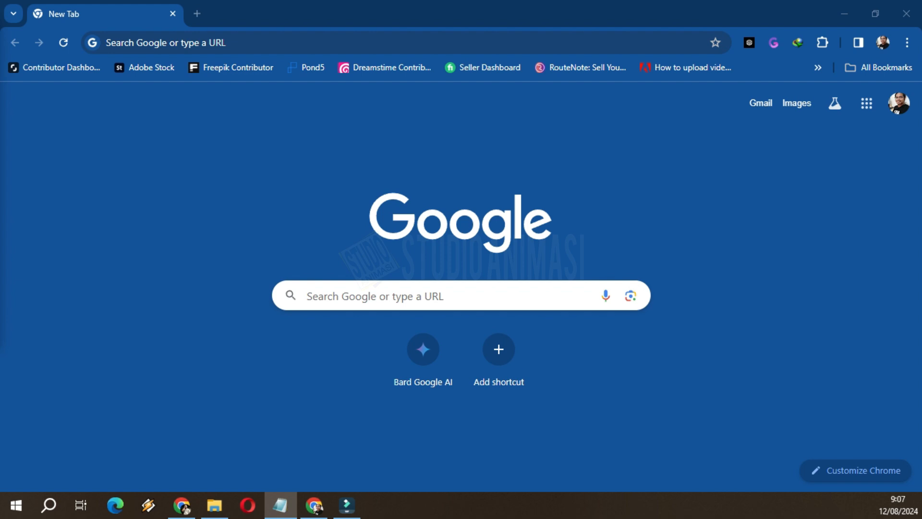
key(alt+Tab)
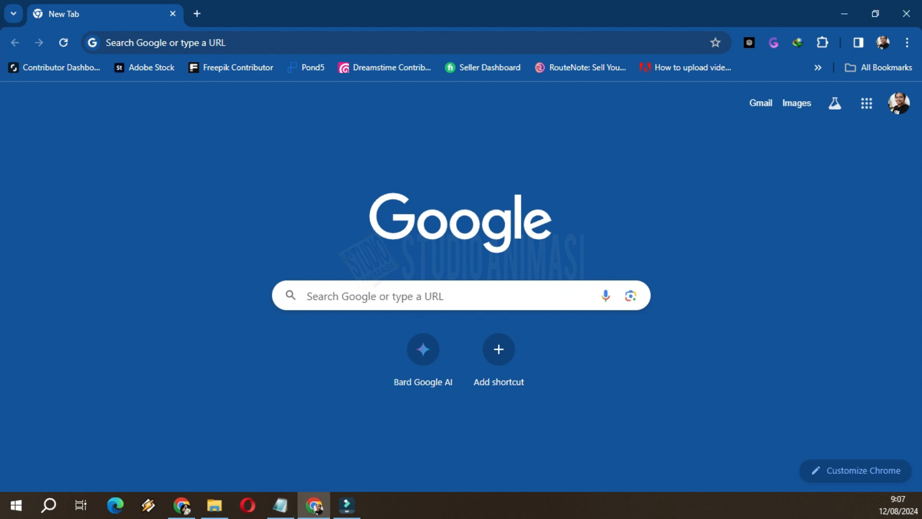
key(ctrl+l)
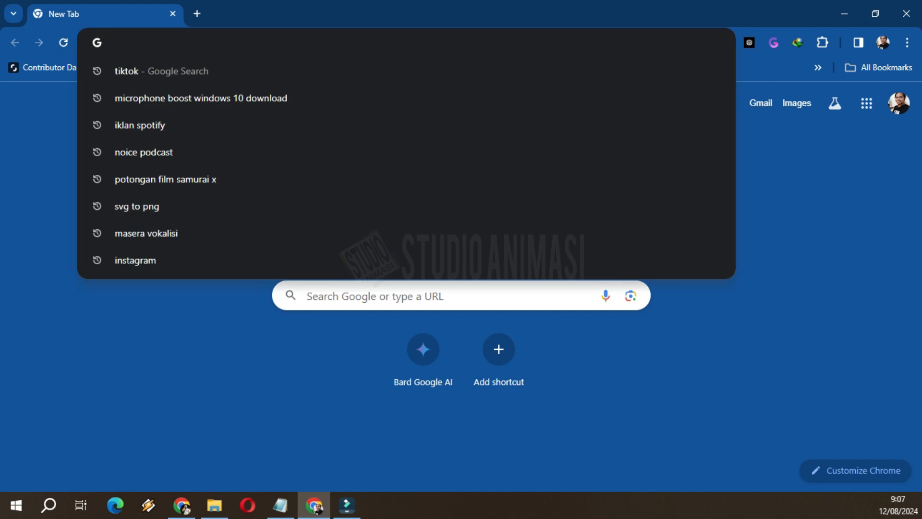
text(https://replicate.com/collections/flux)
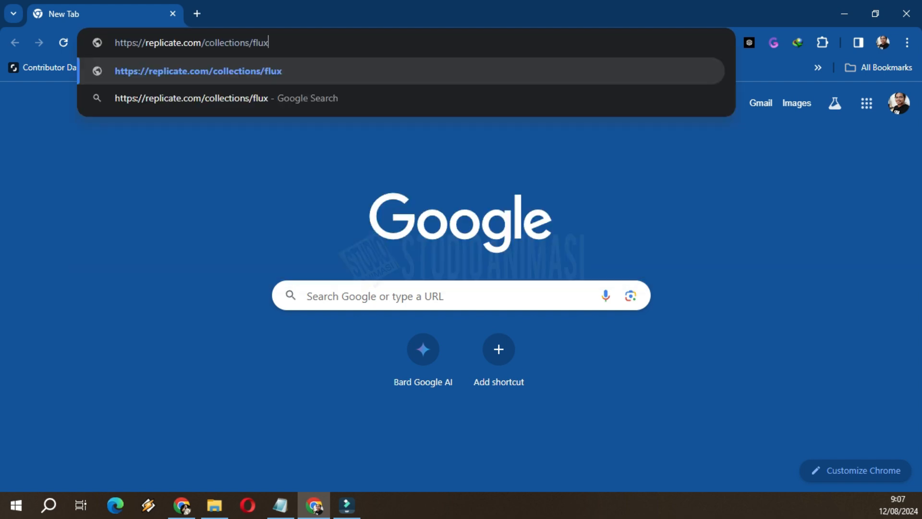
key(Return)
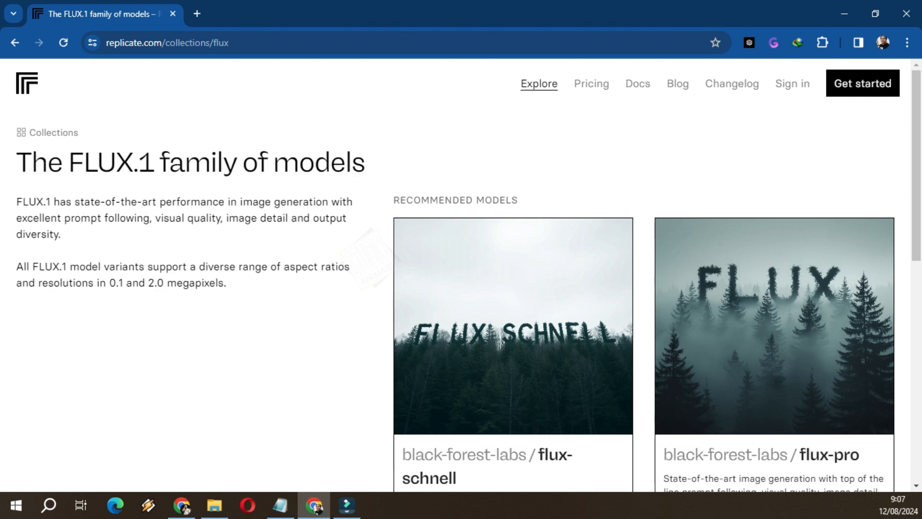
Look through the recommended FLUX.1 models in the collection, including flux-schnell, flux-pro and flux-dev.
scroll(461, 293, down, 4)
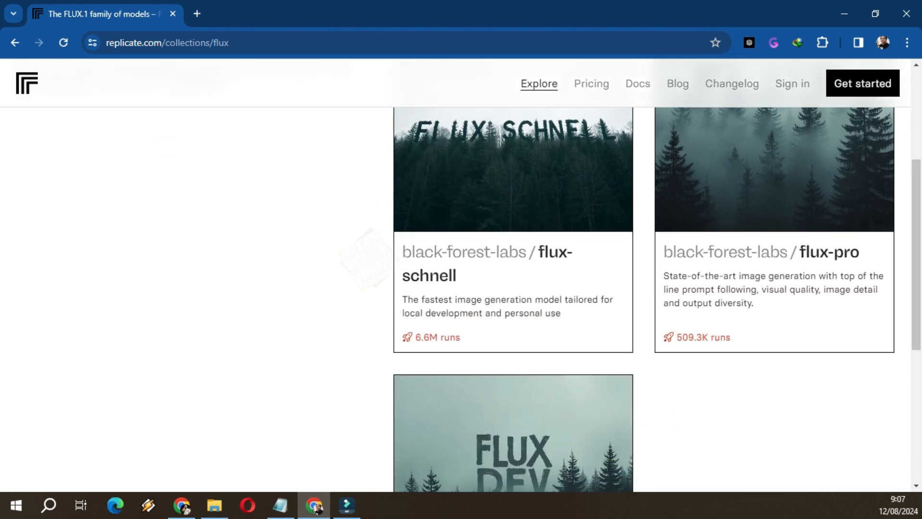
scroll(461, 276, down, 5)
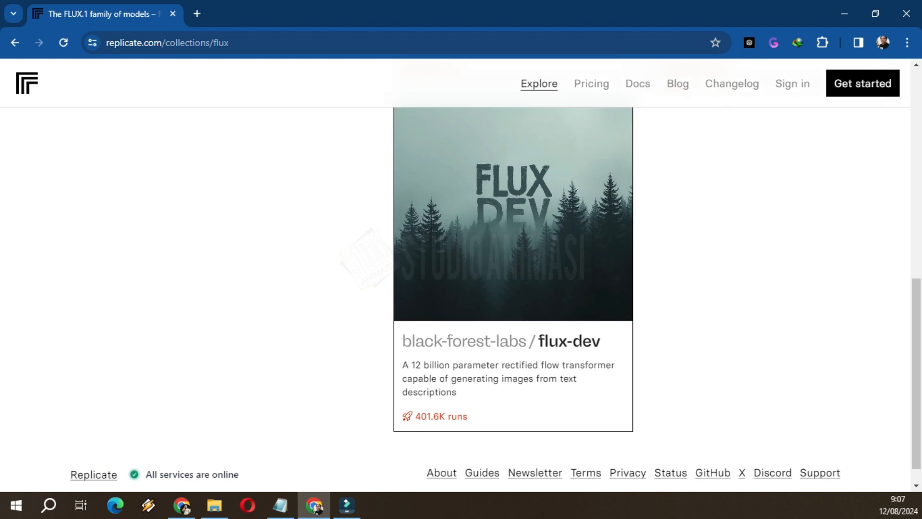
scroll(774, 240, up, 5)
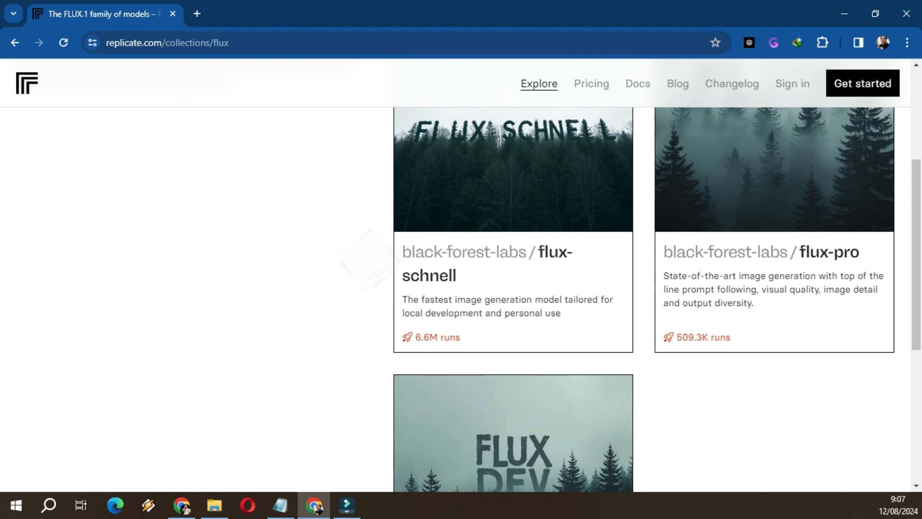
scroll(461, 277, down, 4)
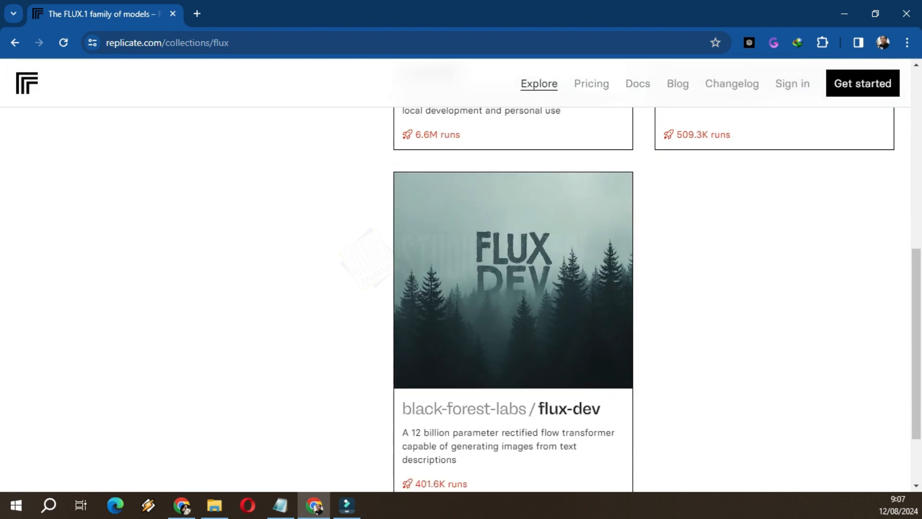
scroll(461, 276, up, 8)
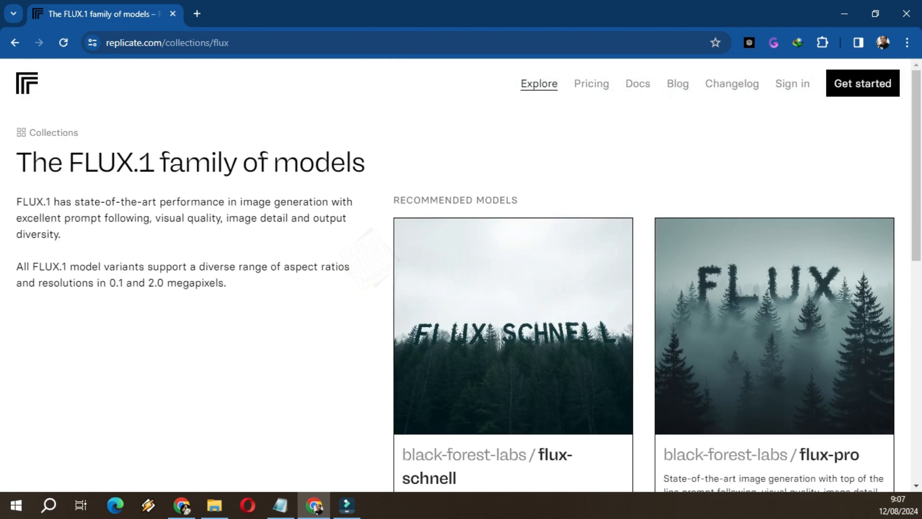
scroll(461, 276, down, 3)
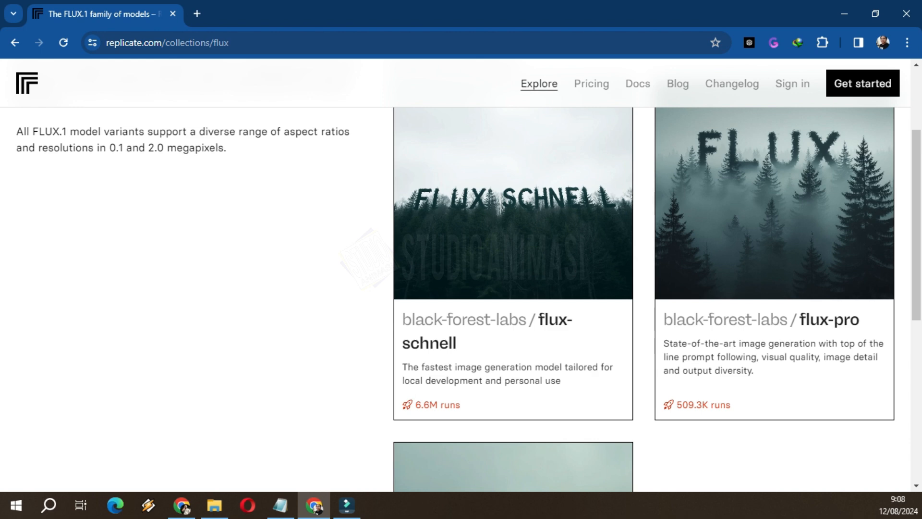
scroll(768, 192, down, 4)
scroll(513, 288, down, 4)
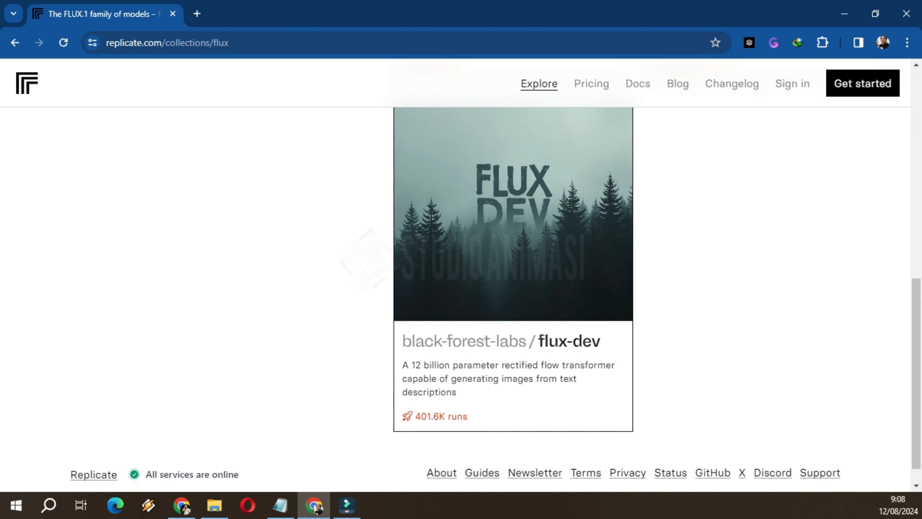
scroll(513, 288, up, 6)
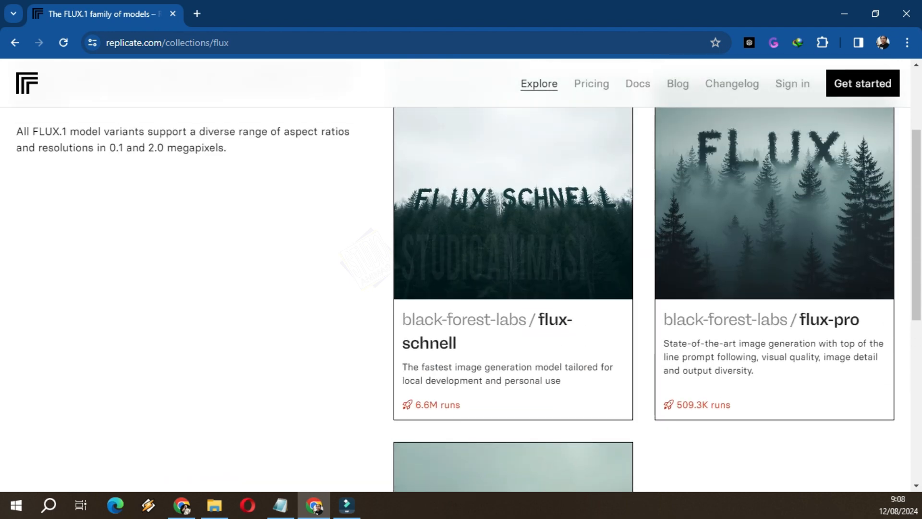
scroll(513, 288, up, 3)
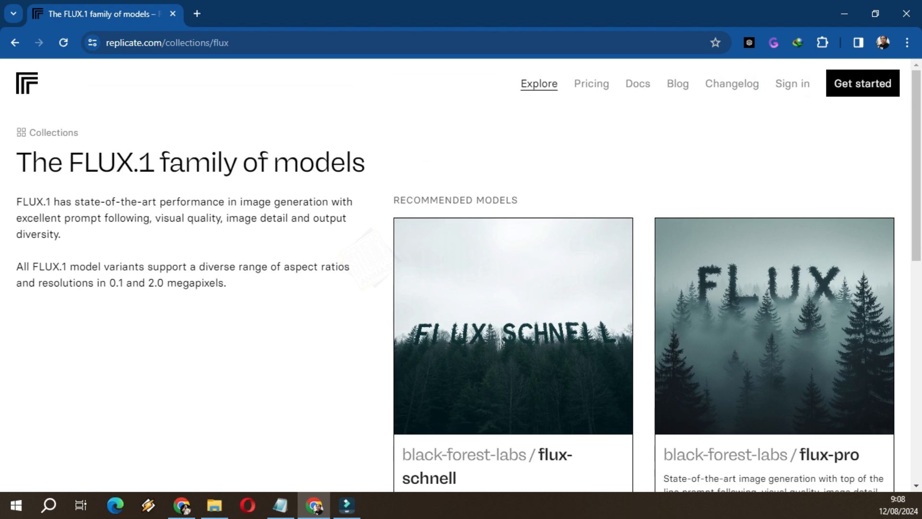
Open Replicate's Pricing page and review the hardware price table.
click(591, 83)
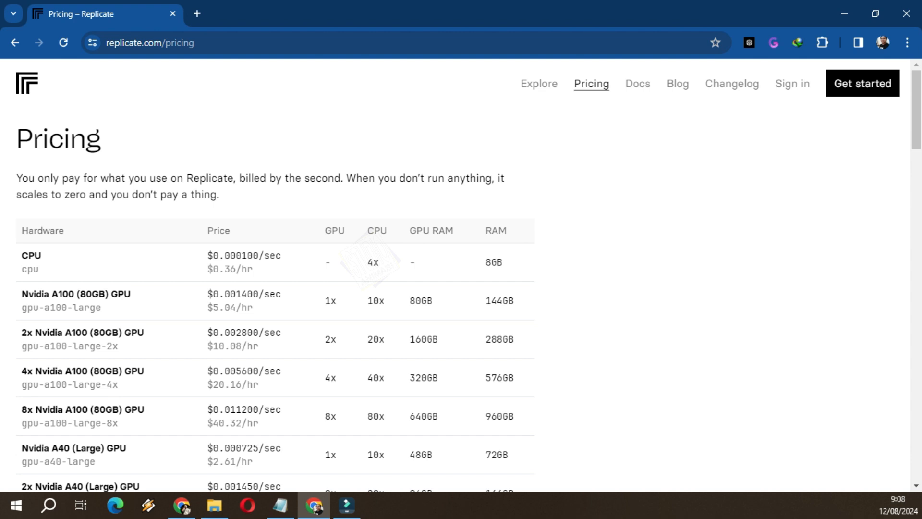
scroll(276, 288, down, 7)
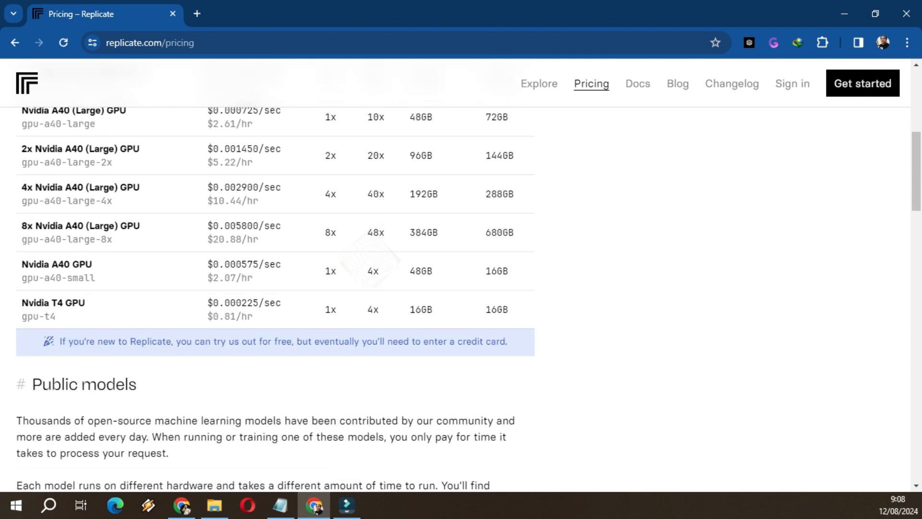
scroll(276, 288, up, 5)
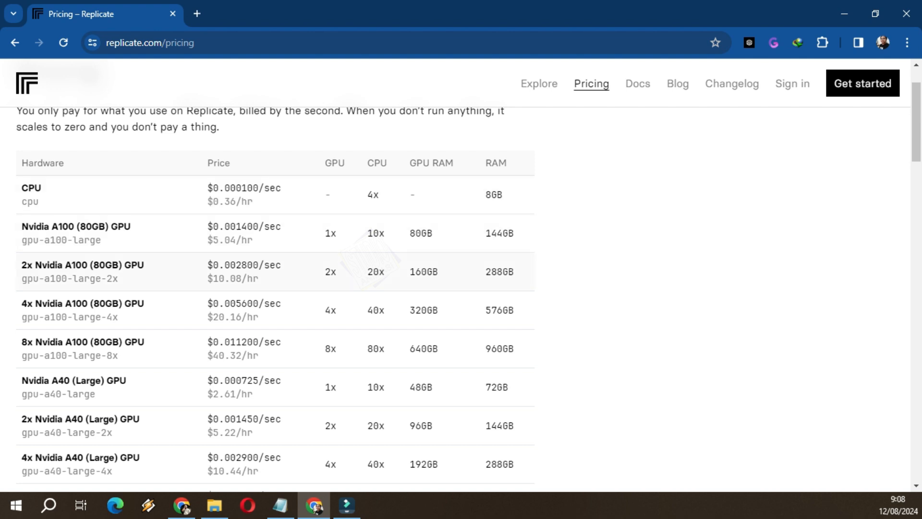
scroll(461, 274, up, 1)
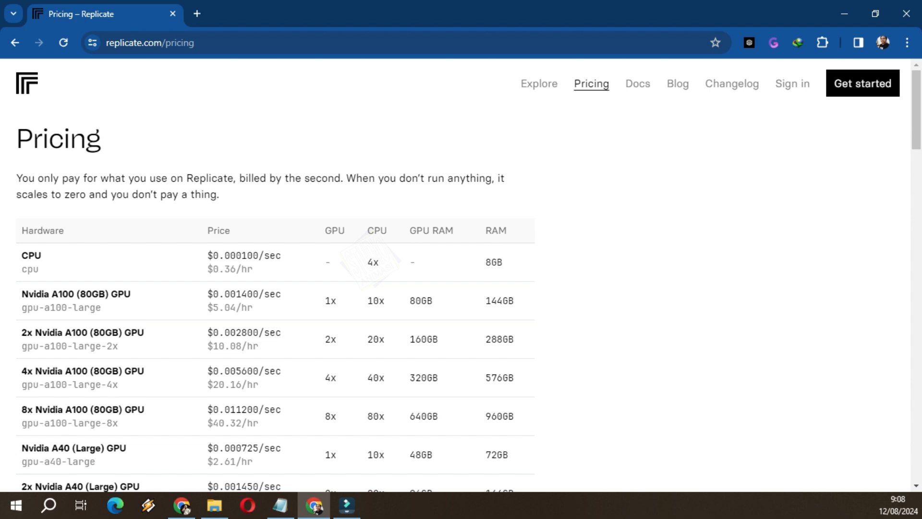
scroll(461, 274, down, 3)
scroll(461, 274, up, 2)
scroll(461, 274, up, 1)
Open the black-forest-labs/flux-schnell model from the featured models on the Explore page.
click(539, 84)
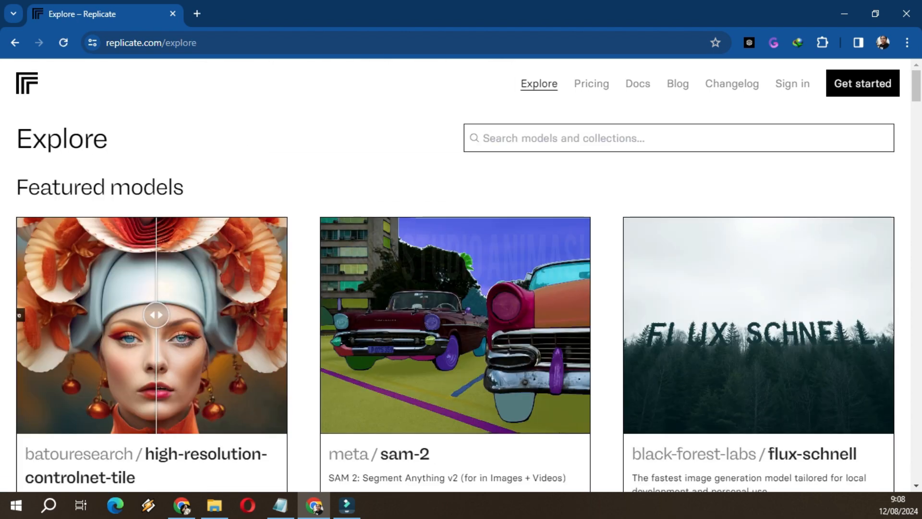
scroll(461, 274, down, 3)
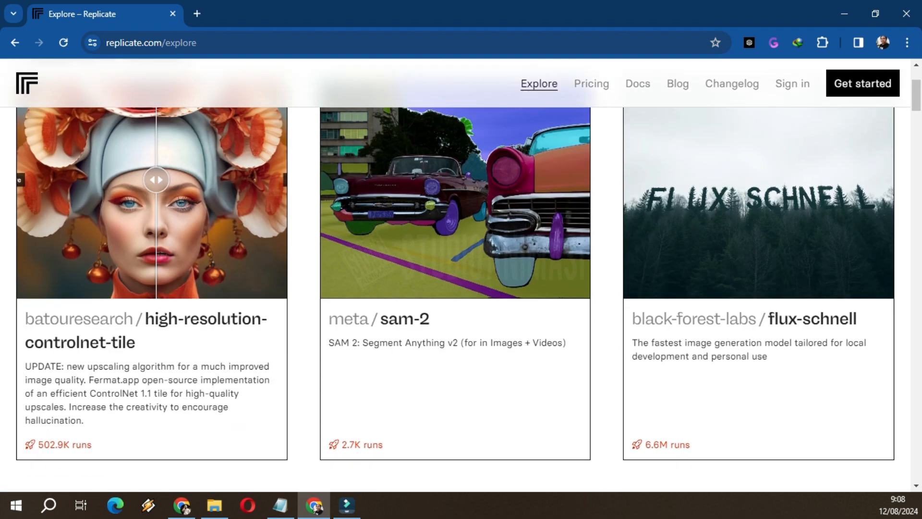
scroll(461, 274, up, 3)
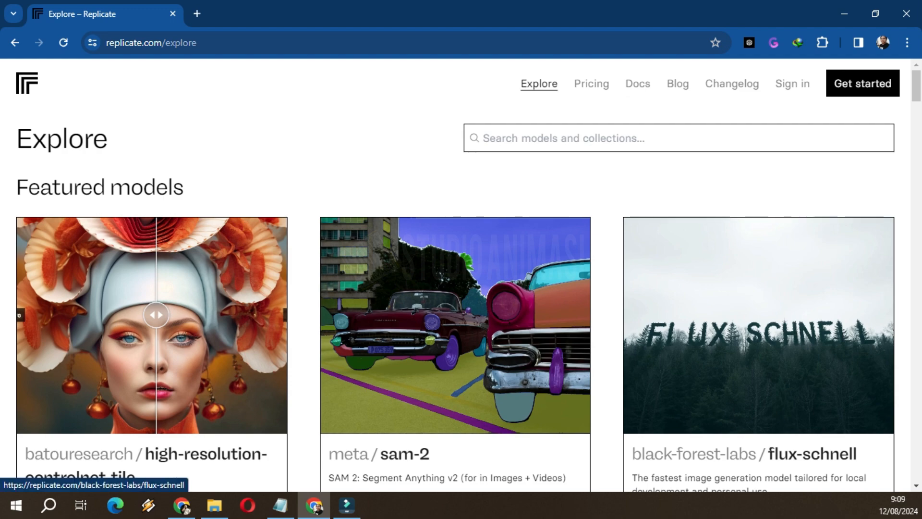
scroll(759, 327, down, 3)
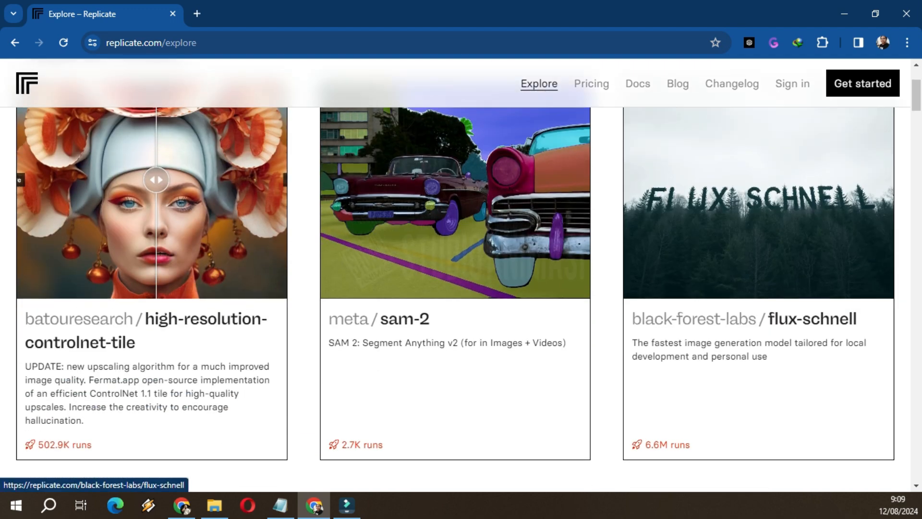
click(759, 326)
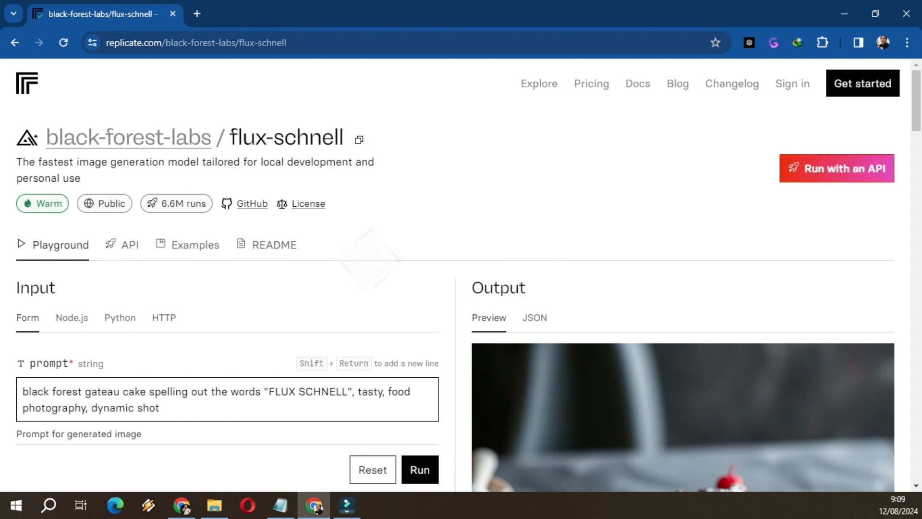
Examine the flux-schnell playground's input settings, sample output, examples and pricing section.
scroll(461, 289, down, 4)
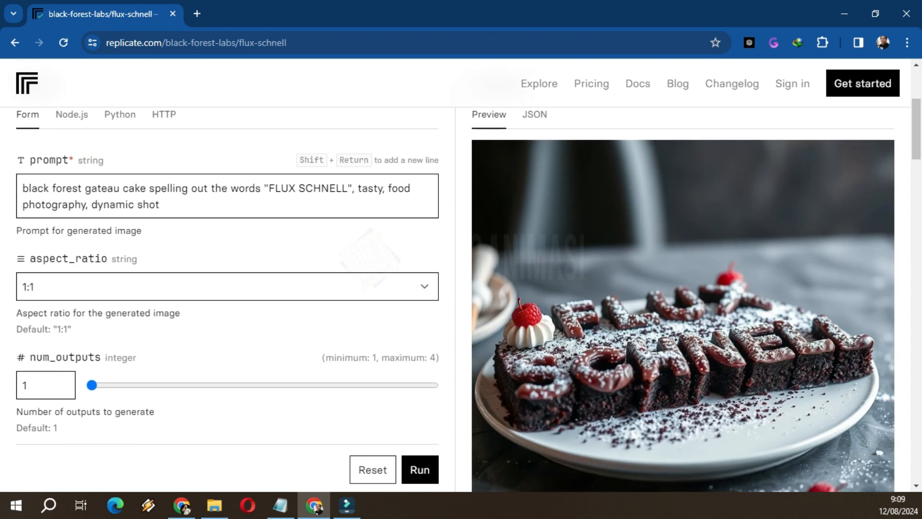
scroll(461, 288, down, 1)
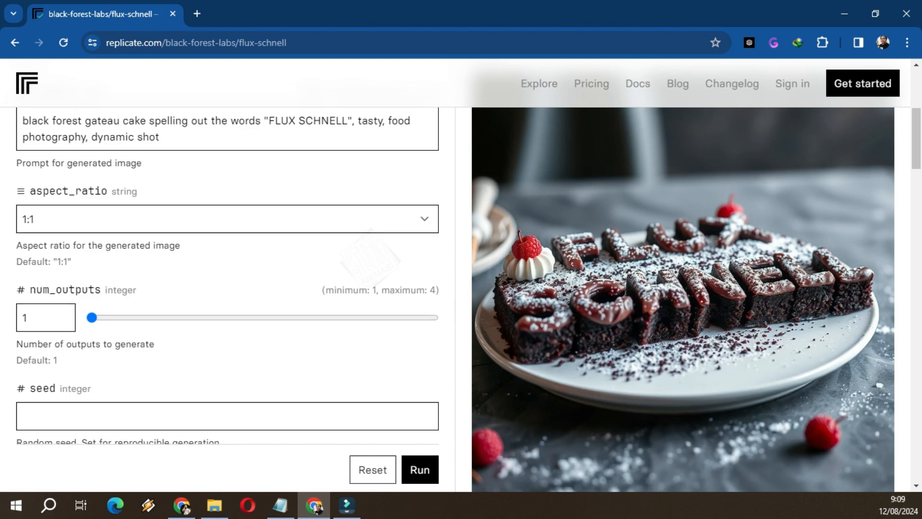
scroll(461, 288, down, 2)
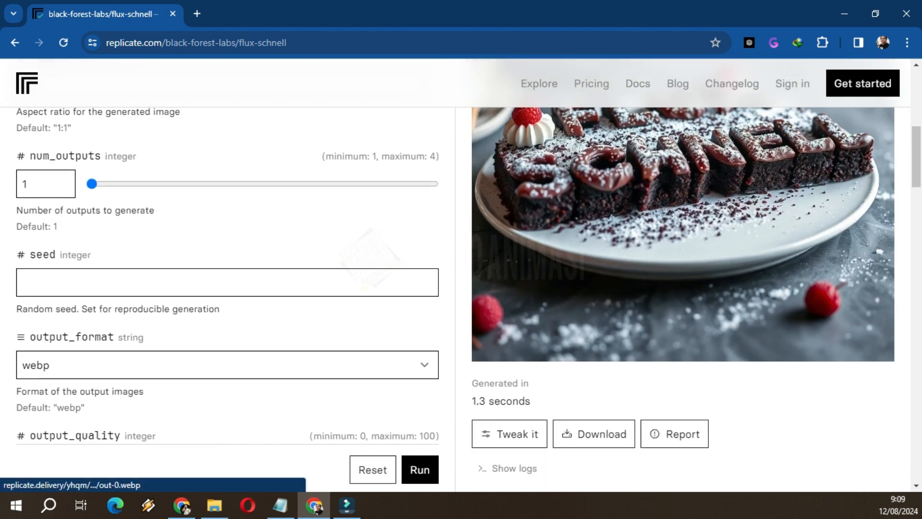
scroll(682, 288, up, 2)
scroll(683, 275, down, 15)
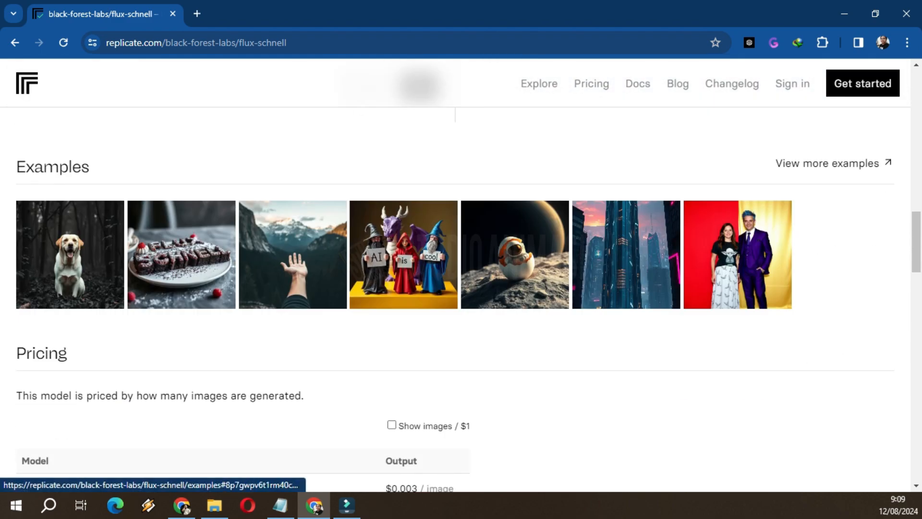
scroll(455, 275, up, 6)
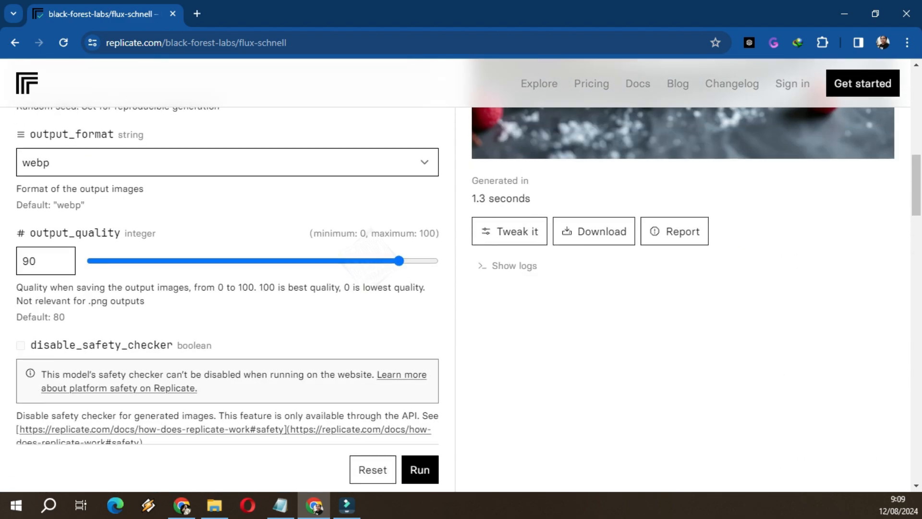
scroll(455, 276, up, 11)
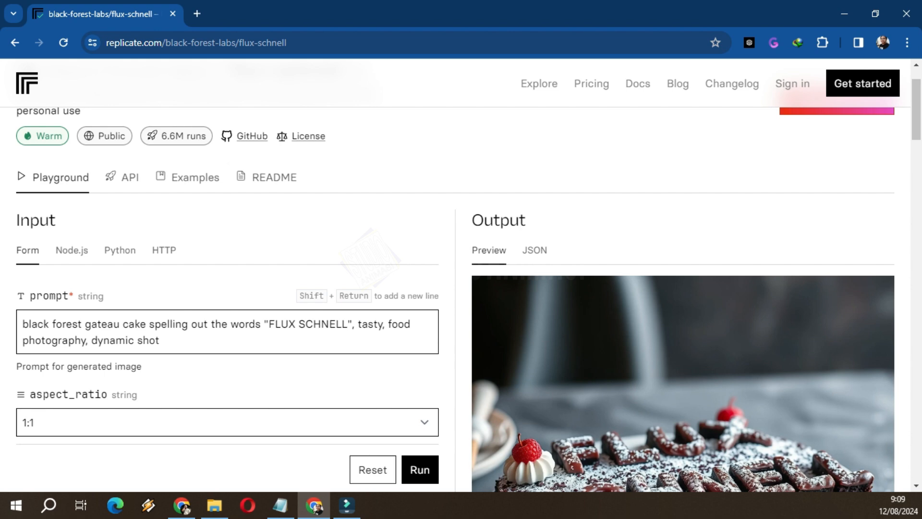
Replace the flux-schnell prompt with "a tiny astronaut hatching from an egg on the moon".
key(alt+Tab)
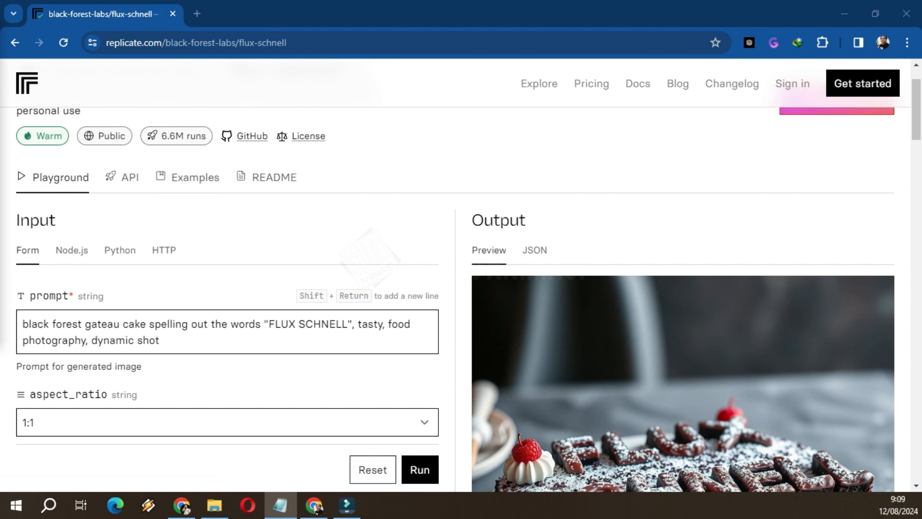
scroll(461, 274, down, 2)
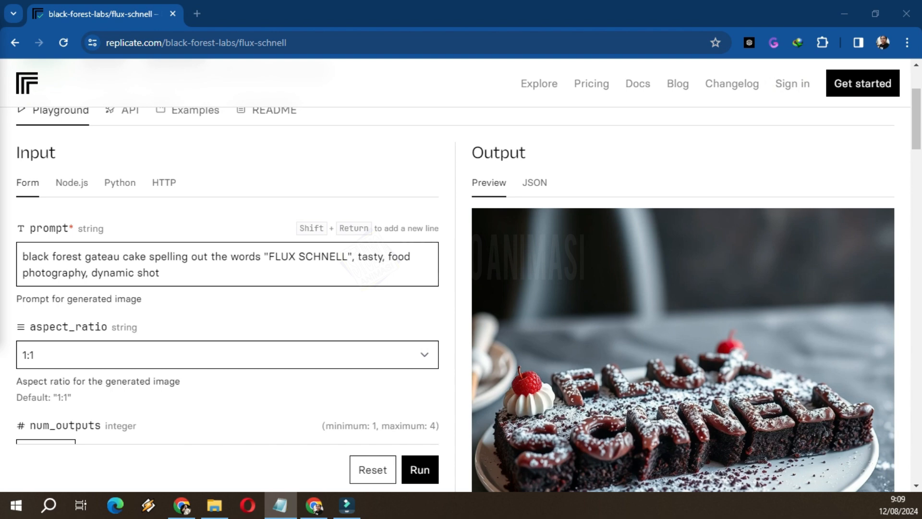
click(160, 272)
key(ctrl+a)
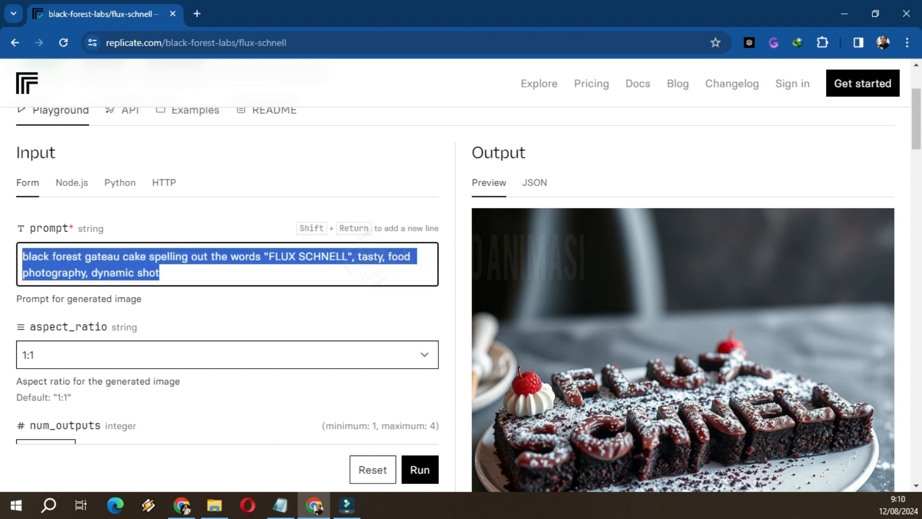
text(a tiny astronaut hatching from an egg on the moon)
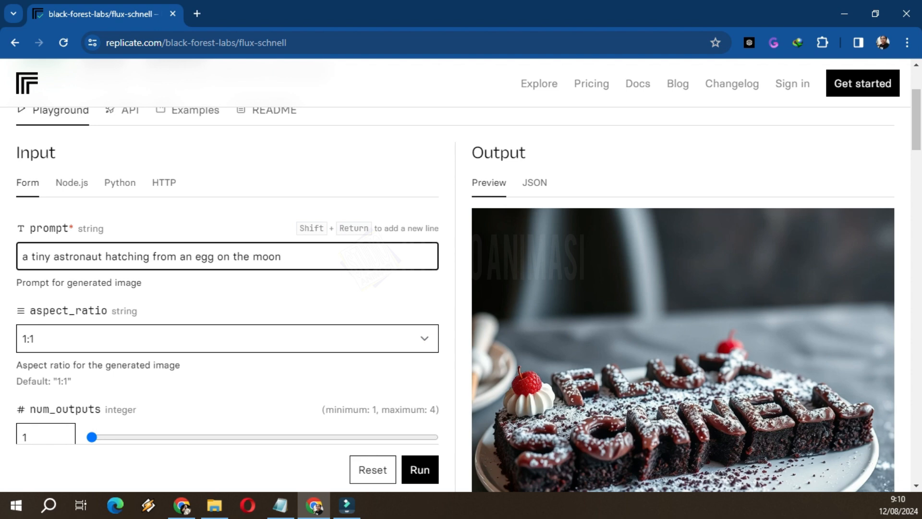
Look through the available aspect ratio options, from 1:1 to 9:21, and keep 1:1.
scroll(461, 276, down, 1)
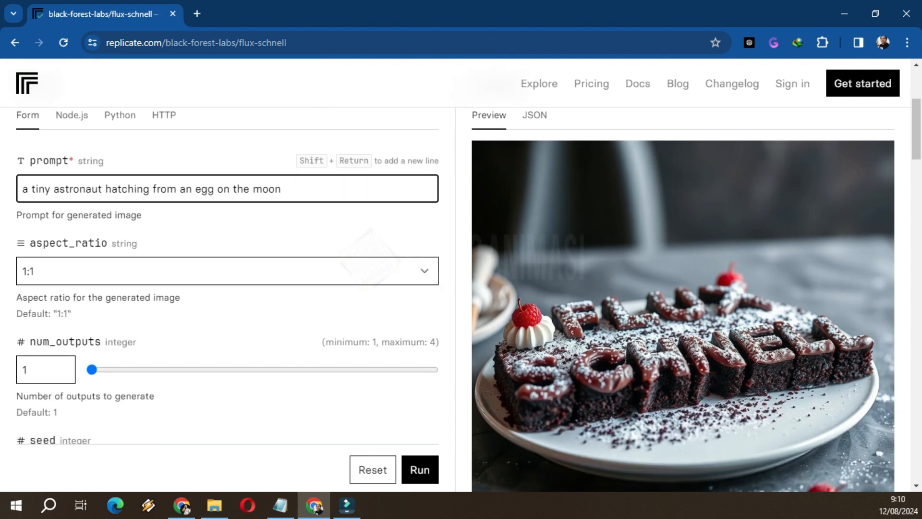
click(227, 271)
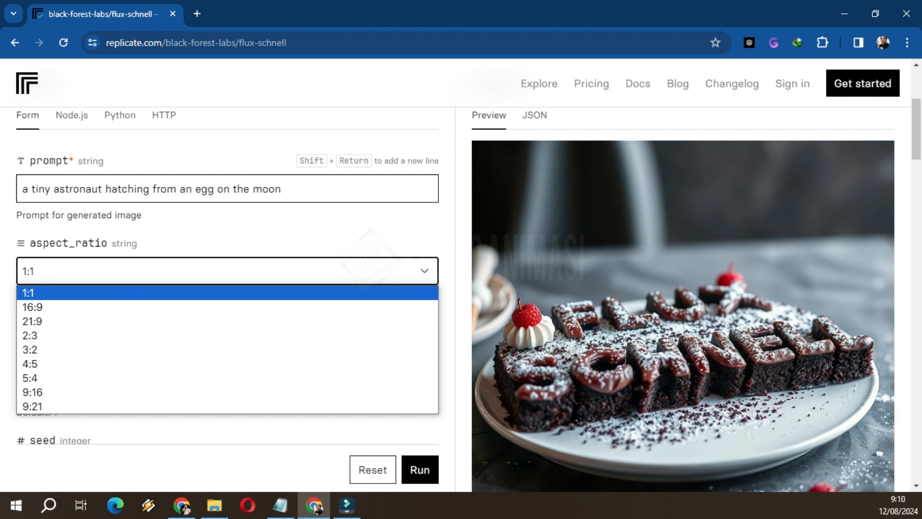
key(Down)
key(Down)
key(Down)
key(Down)
key(Down)
key(Down)
key(Down)
key(Down)
key(Up)
key(Up)
key(Up)
key(Up)
key(Up)
key(Up)
key(Up)
key(Up)
key(Down)
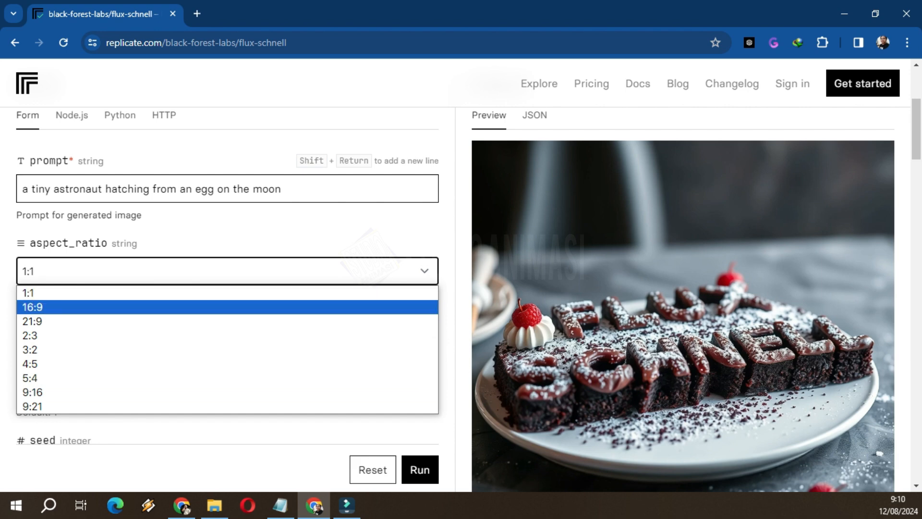
key(Down)
key(Down)
key(Down)
key(Down)
key(Down)
key(Down)
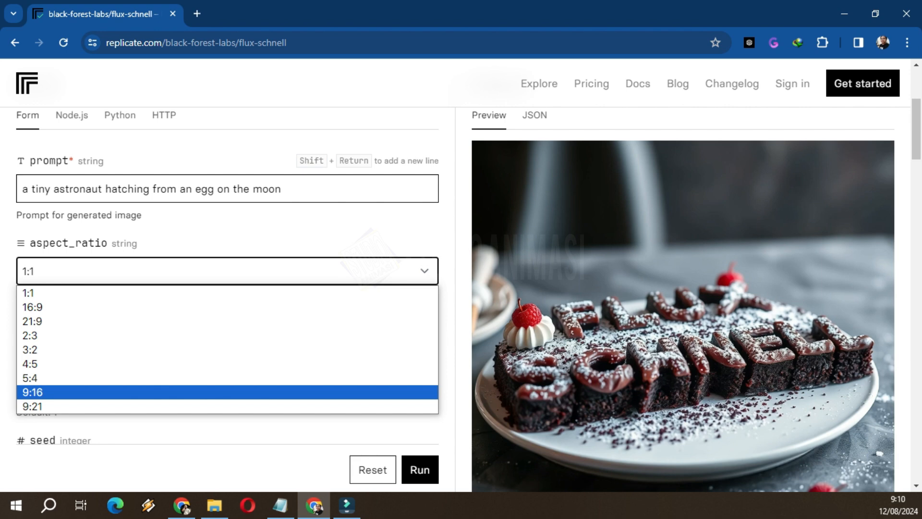
key(Up)
key(Up)
key(Up)
key(Up)
key(Up)
key(Up)
key(Up)
key(Return)
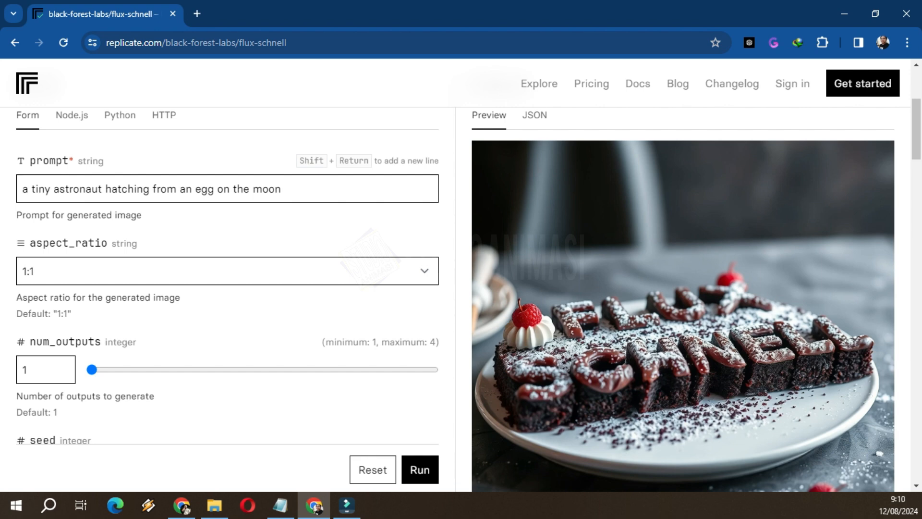
Set the output format of the generated image to jpg.
scroll(228, 289, down, 2)
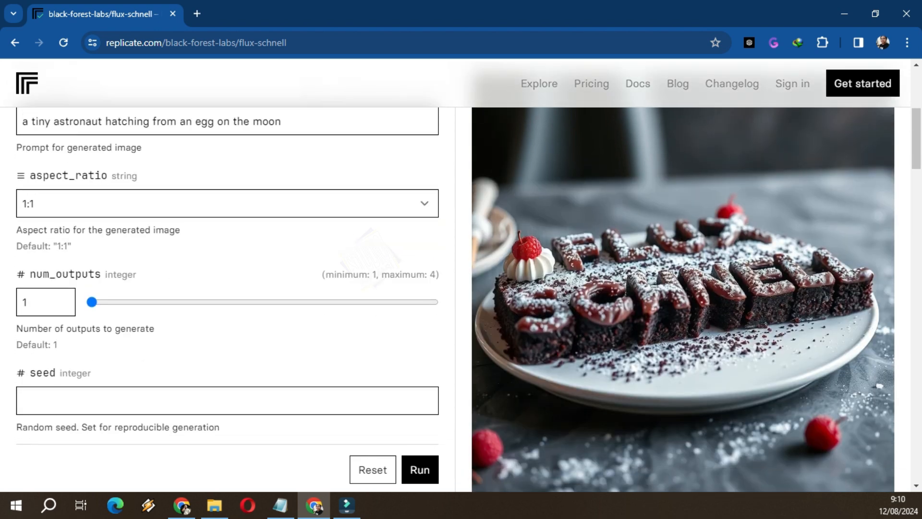
scroll(64, 302, down, 3)
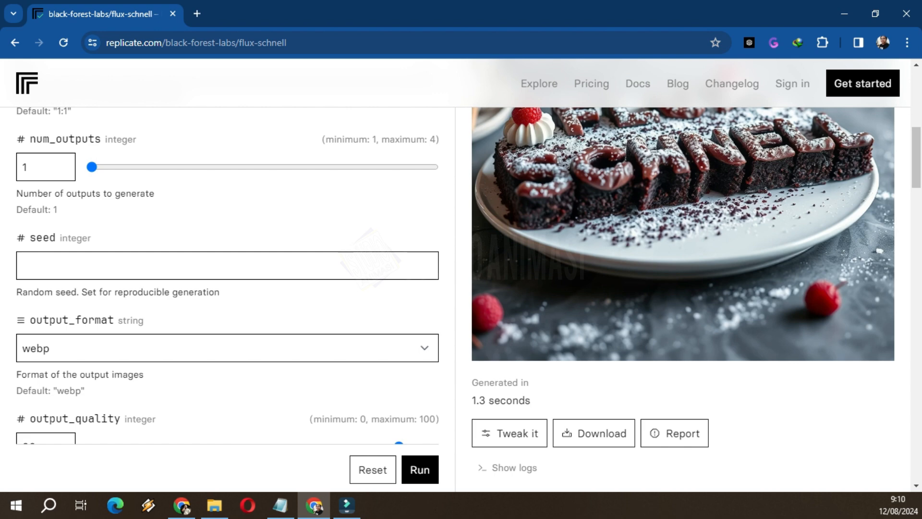
click(226, 348)
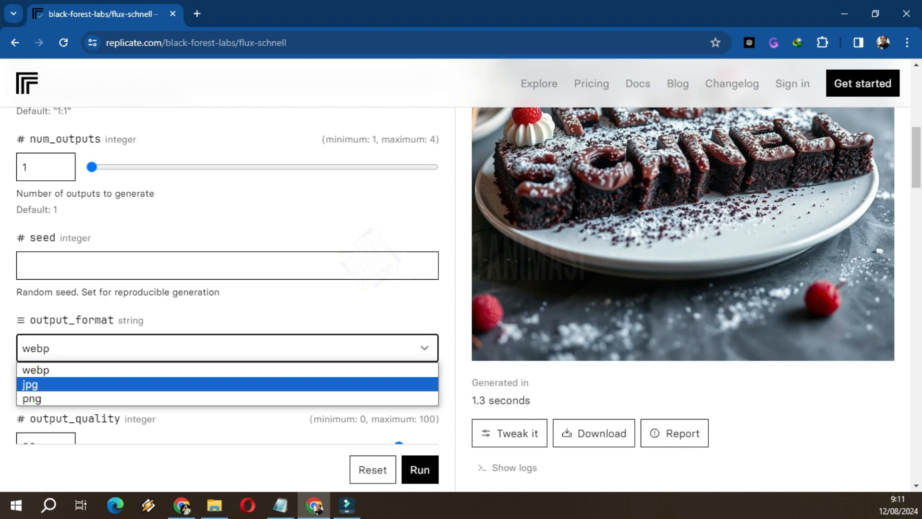
key(Return)
scroll(461, 274, down, 3)
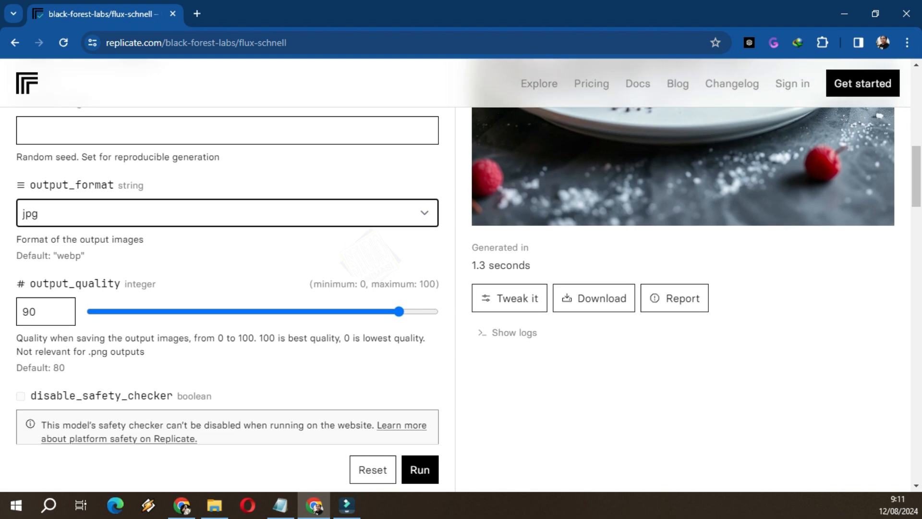
Check the input settings again and run the model to generate the astronaut image.
scroll(461, 274, up, 6)
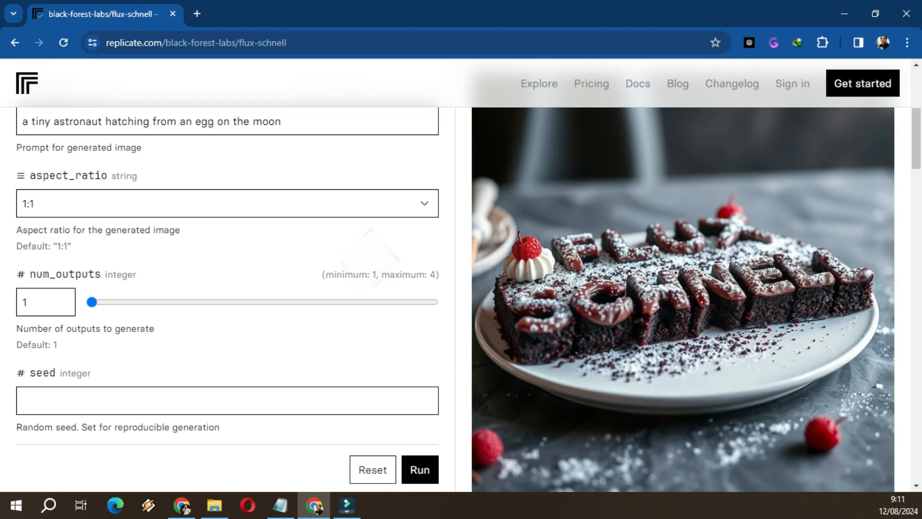
scroll(461, 273, up, 5)
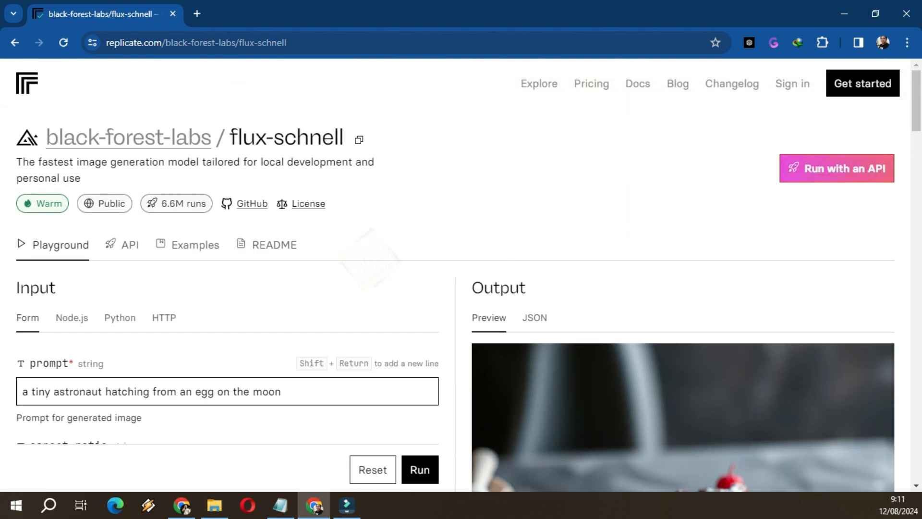
scroll(461, 274, down, 3)
click(420, 470)
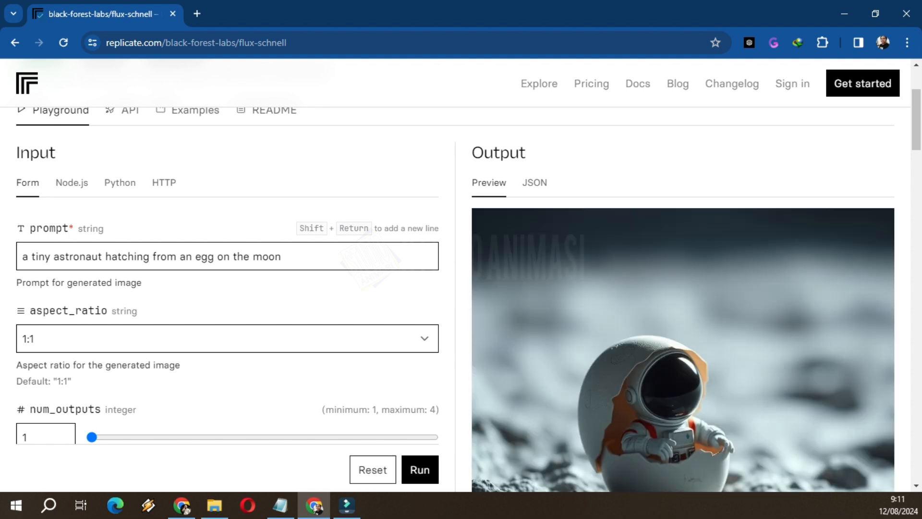
Examine the generated square astronaut image and the actions offered below it, including the download option.
scroll(682, 288, down, 4)
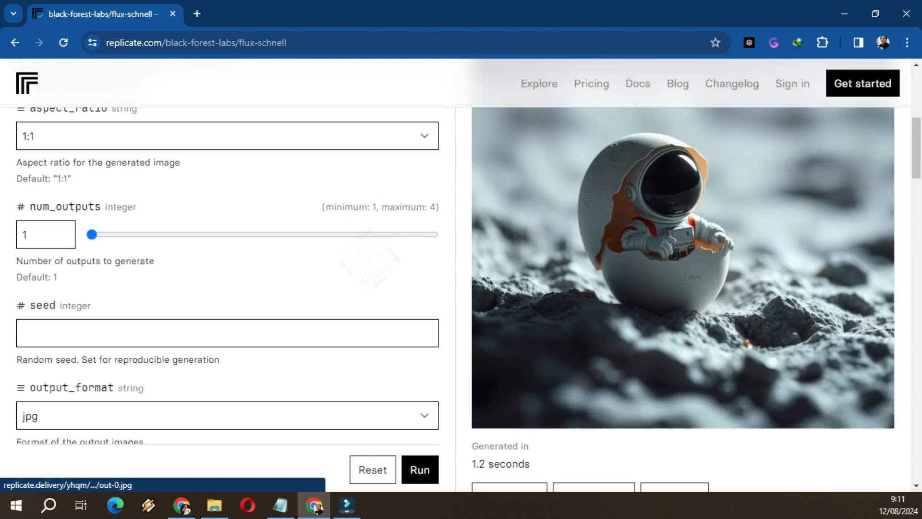
scroll(682, 269, down, 1)
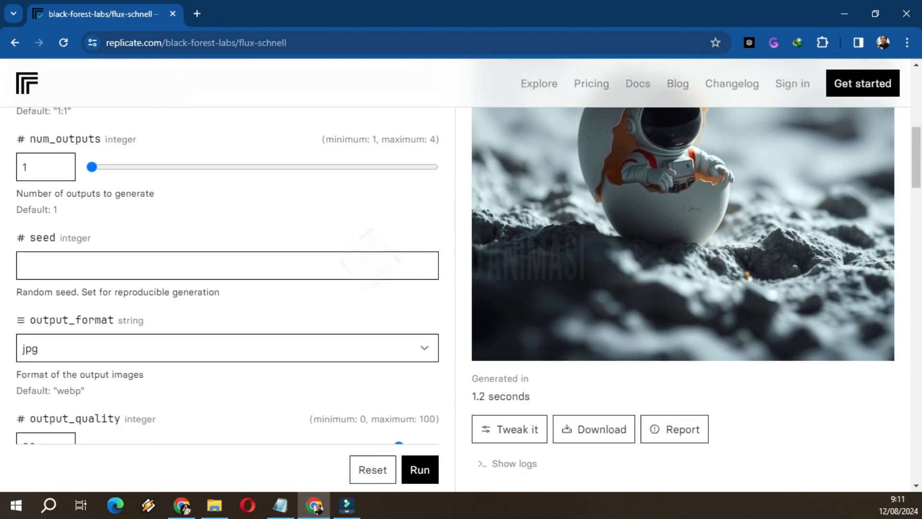
scroll(682, 288, up, 4)
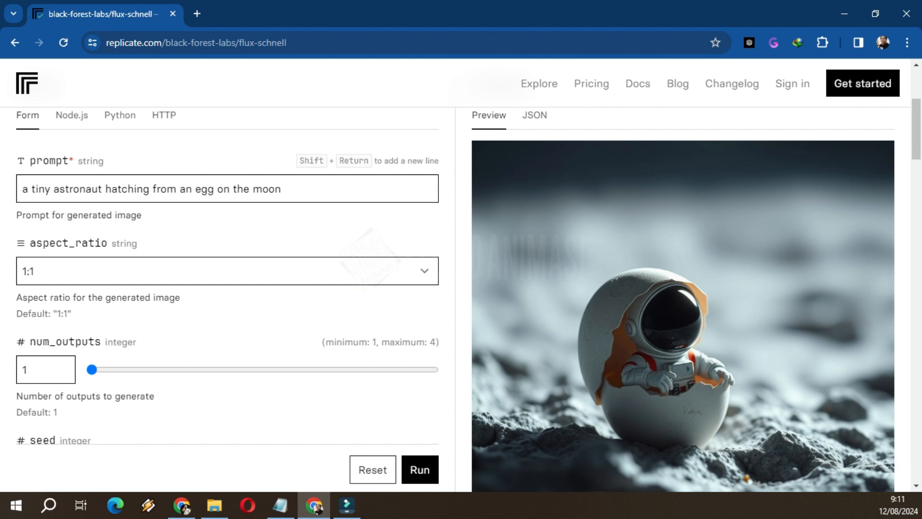
scroll(682, 288, down, 3)
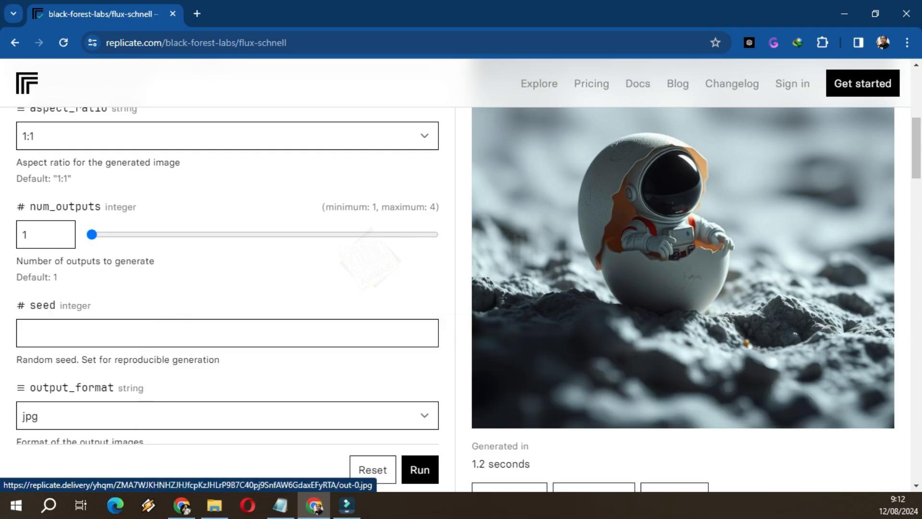
scroll(682, 274, up, 4)
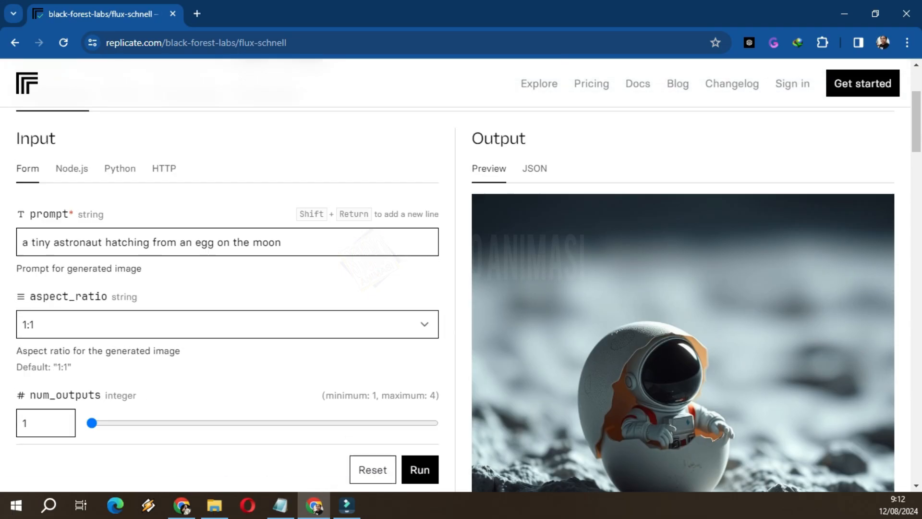
scroll(682, 274, down, 7)
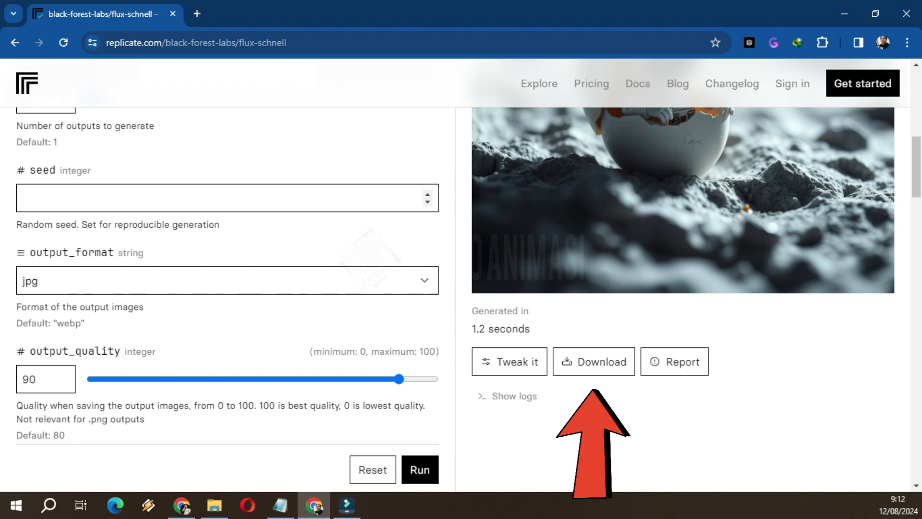
Set the aspect ratio to 16:9 and generate the astronaut image again.
scroll(682, 274, up, 3)
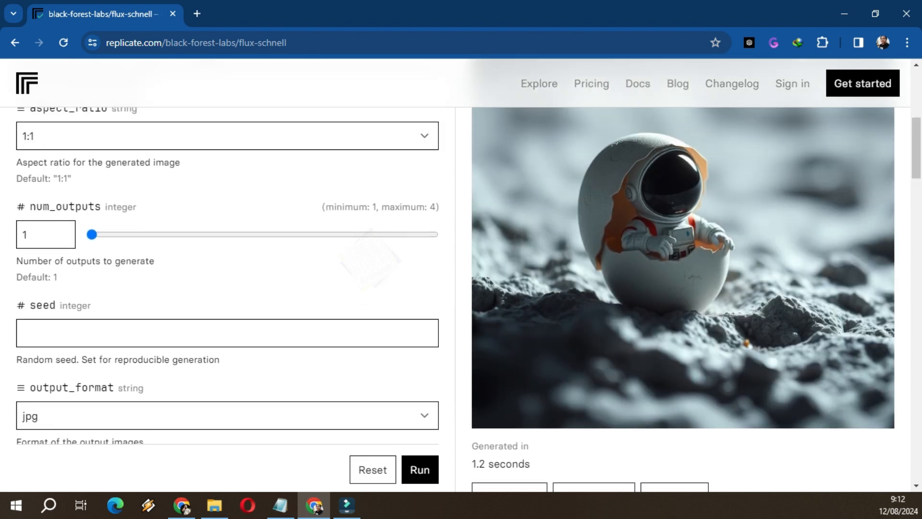
click(227, 136)
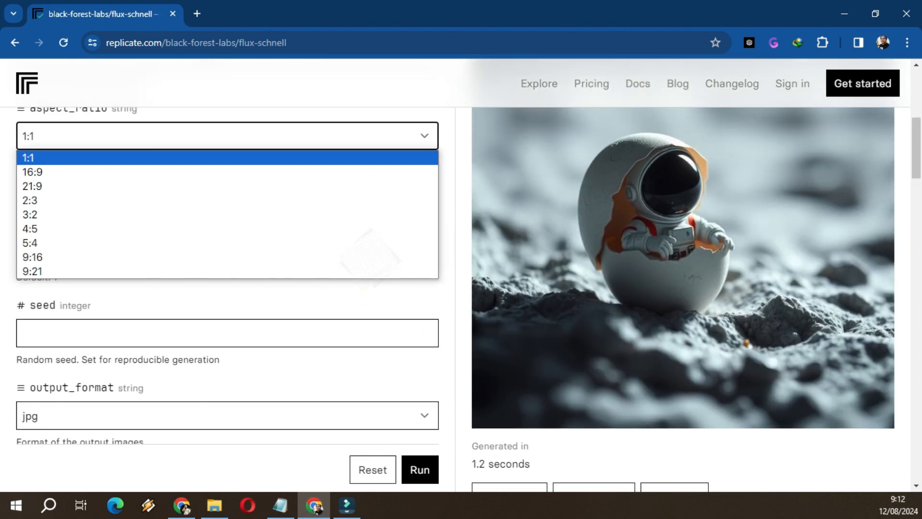
key(Down)
key(Return)
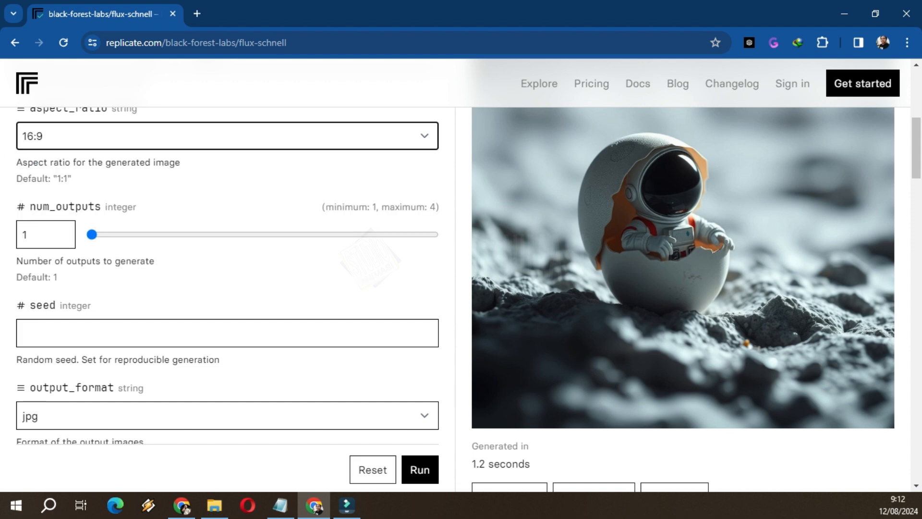
click(420, 469)
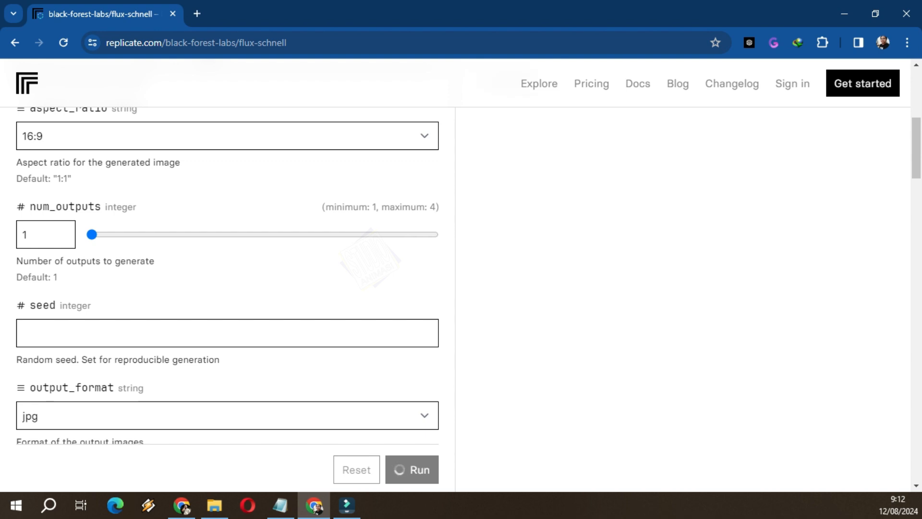
scroll(461, 288, up, 5)
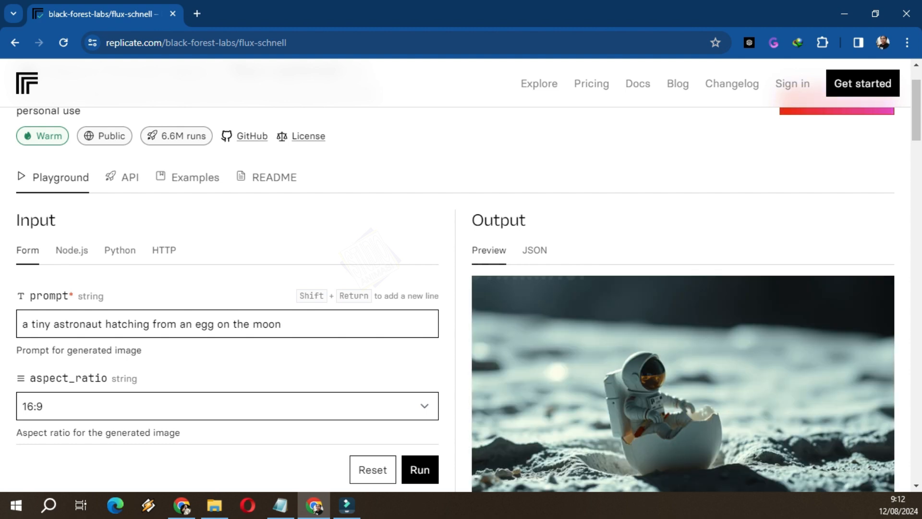
View the widescreen astronaut image at full size in its own browser tab, and close that tab.
scroll(682, 289, down, 3)
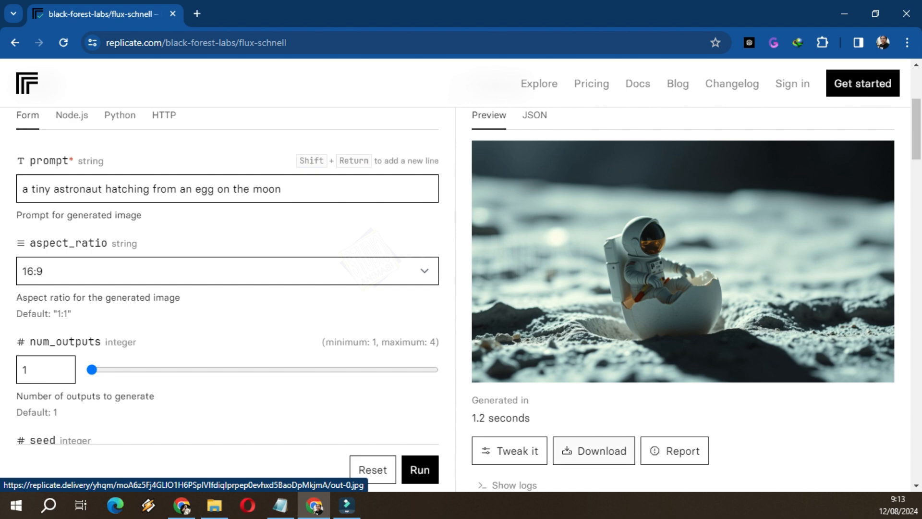
click(683, 261)
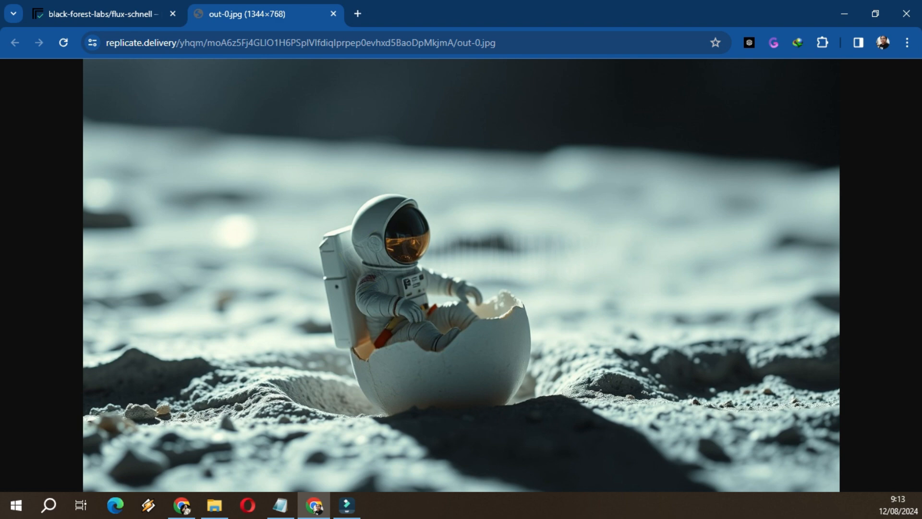
click(334, 13)
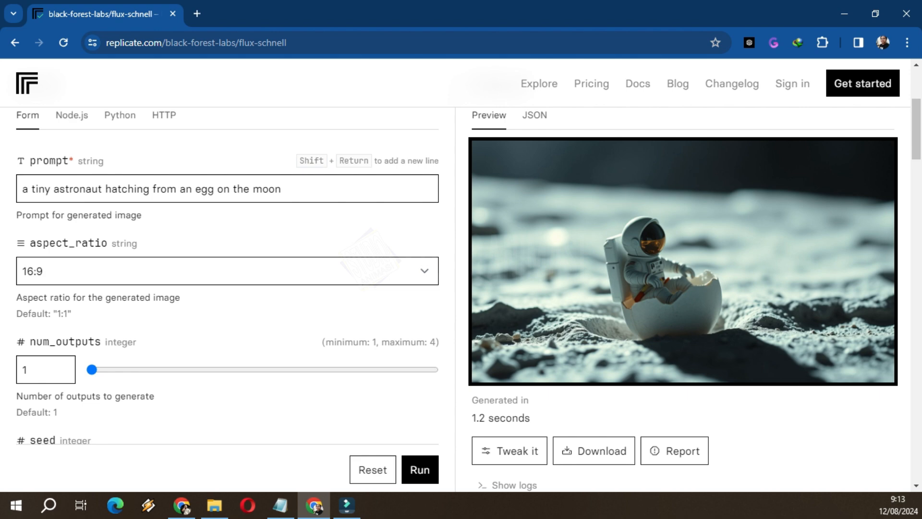
Replace the prompt with "depth of field establishing shot,character,woman,cinematic,realistic" and run the model.
key(alt+Tab)
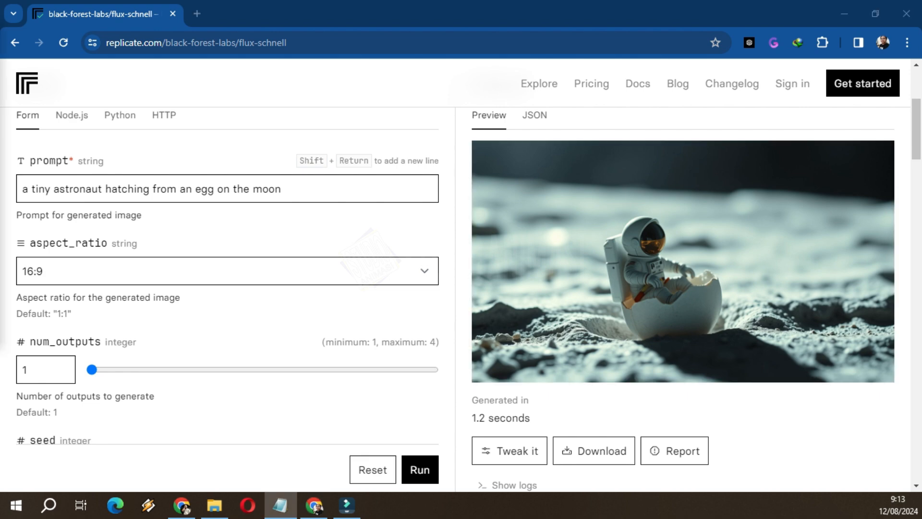
key(alt+Tab)
key(ctrl+a)
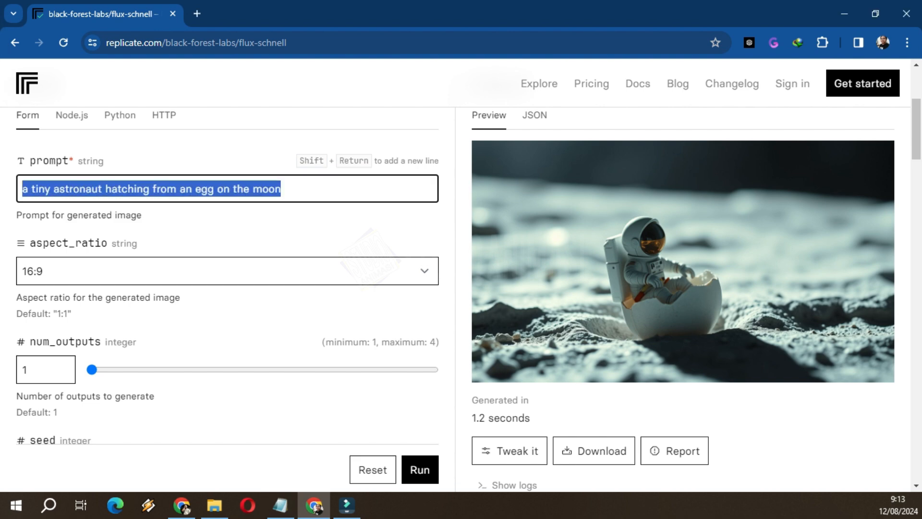
text(depth of field establishing shot,character,woman,cinematic,realistic)
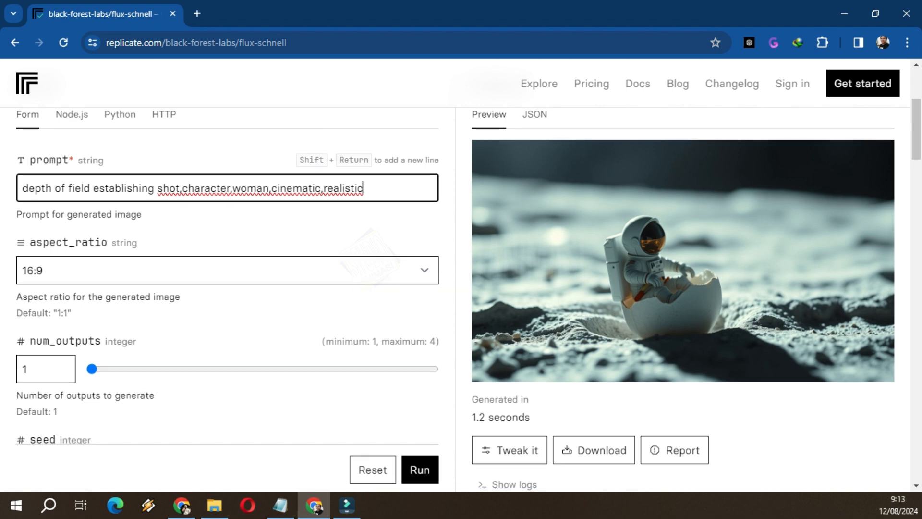
scroll(461, 274, down, 5)
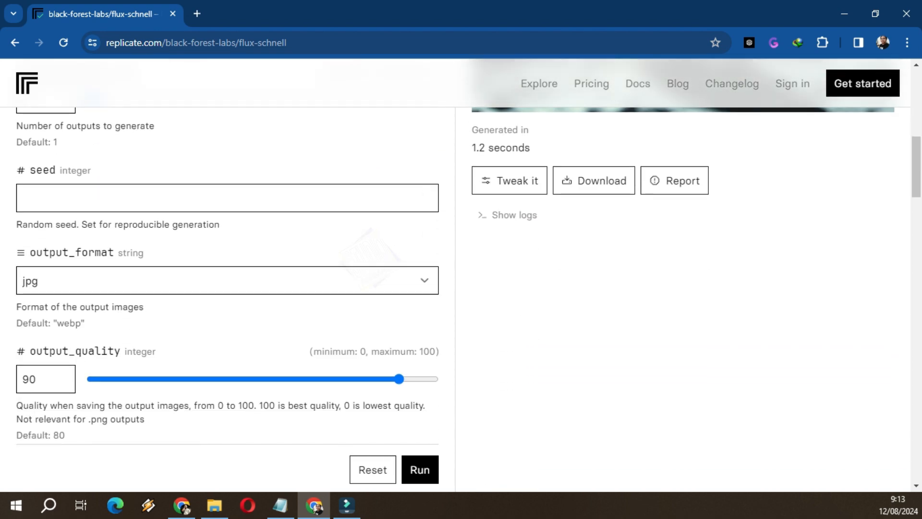
key(Return)
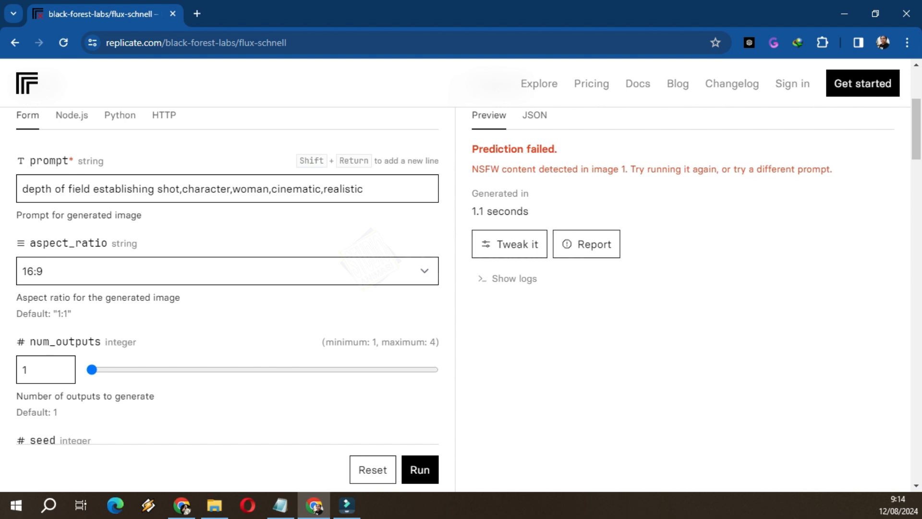
Add a space after each comma so the prompt reads "depth of field establishing shot, character, woman, cinematic, realistic", and run the model again.
click(181, 189)
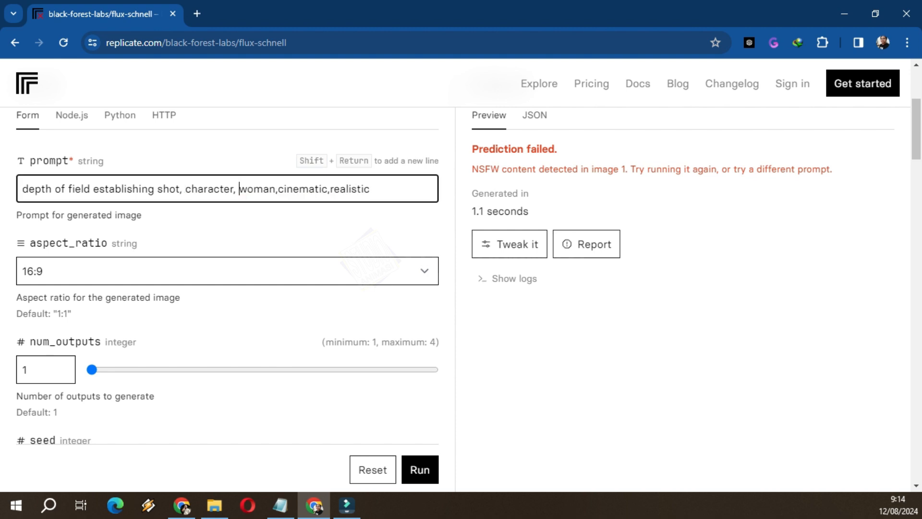
click(277, 189)
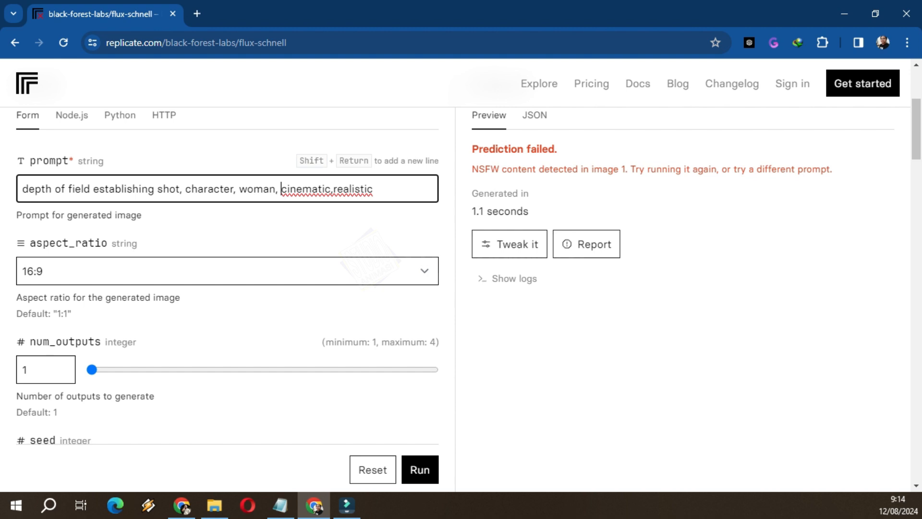
click(332, 189)
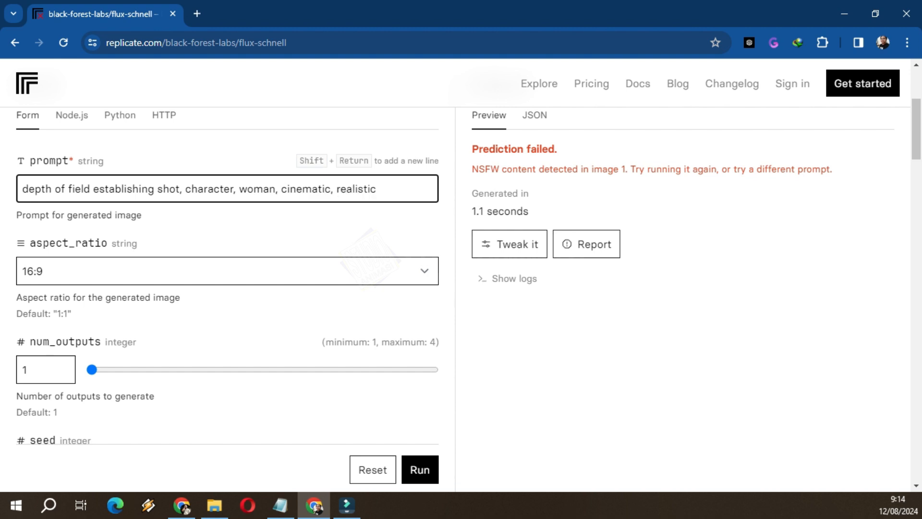
key(Return)
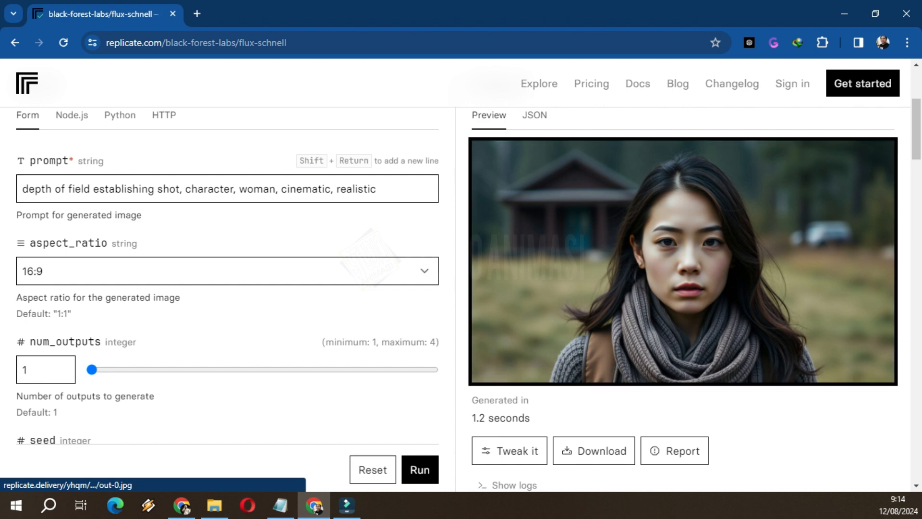
View the generated woman portrait at full size in its own browser tab, fit it to the window, and close that tab.
click(683, 261)
click(683, 268)
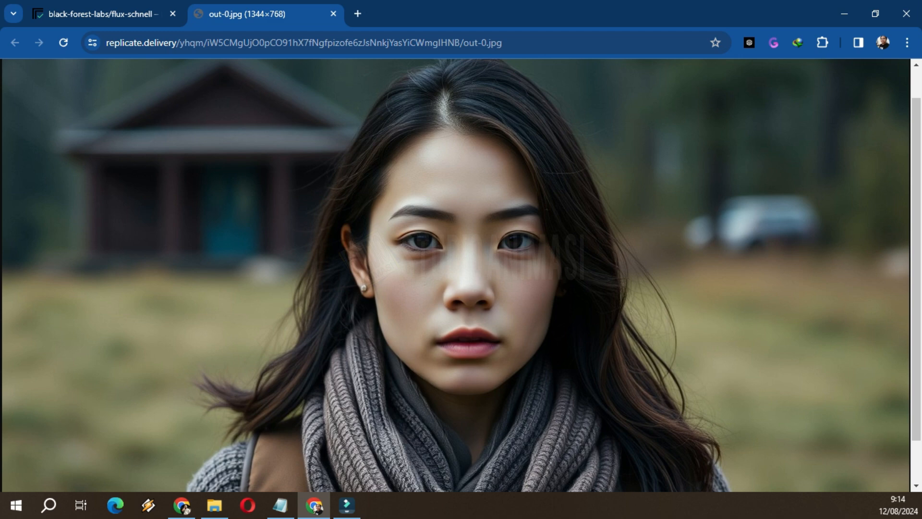
click(683, 269)
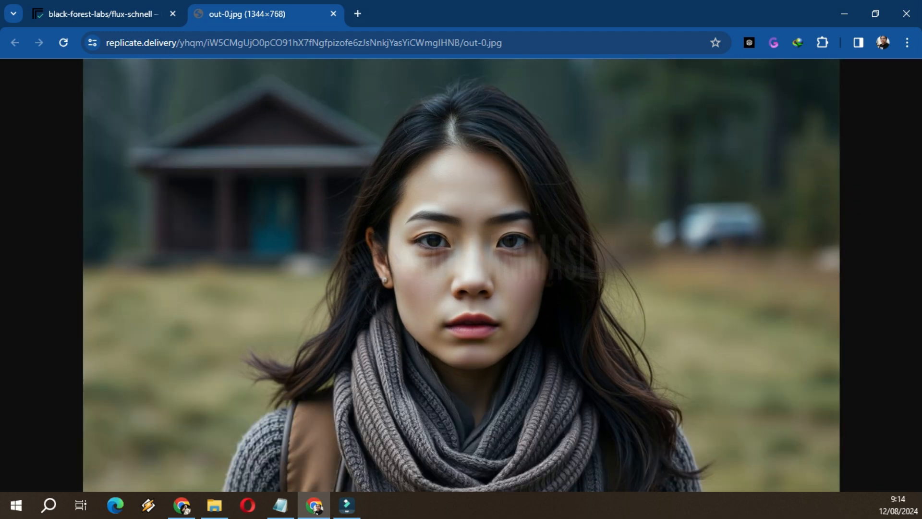
click(334, 14)
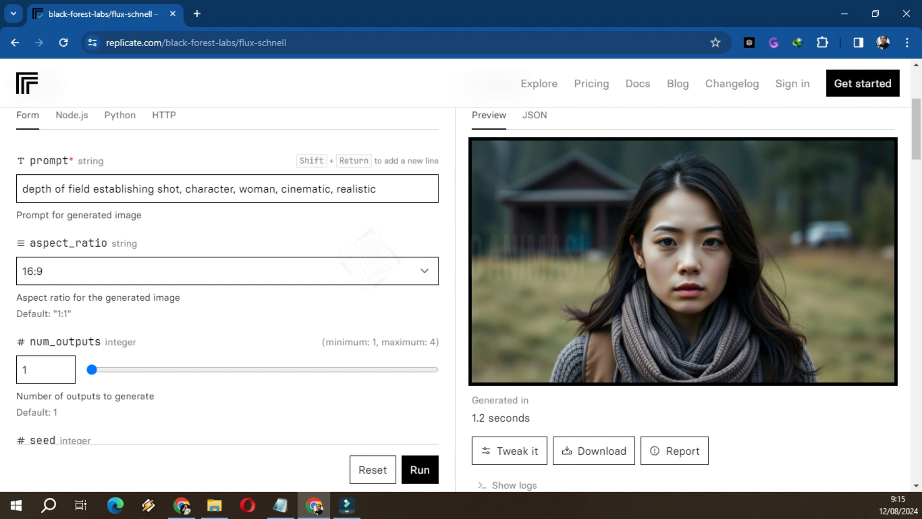
Replace the prompt with a cinematic photo of an old jolly king in crown, furs, sheathed sword, large beard, open arms, glowing arch, opulent, and run it.
key(alt+Tab)
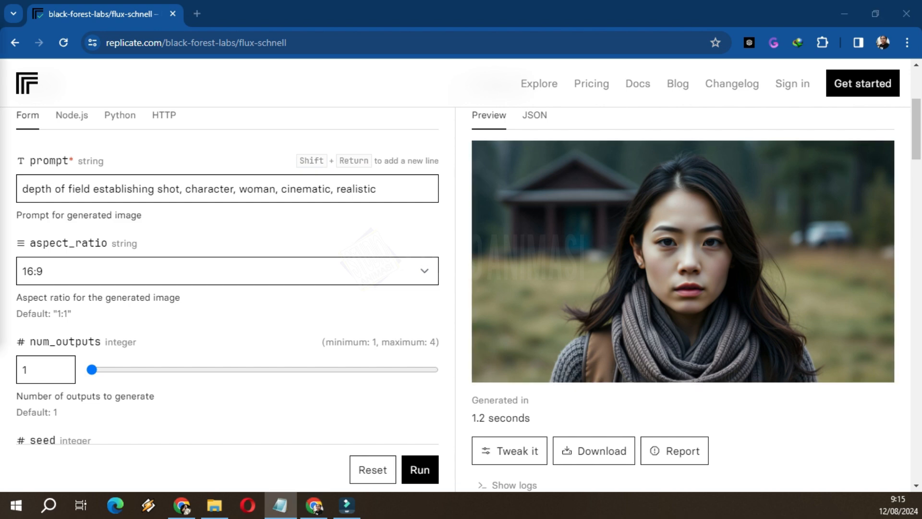
key(alt+Tab)
drag(376, 188, 23, 188)
text(photo, cinematic, old jolly, happy king in crown, in furs, large sword in sheath, palacial, large invting beard, welcomes you back in open arms, stands in large glowing arch, opulent, dust, game of thrones, lord of the rings)
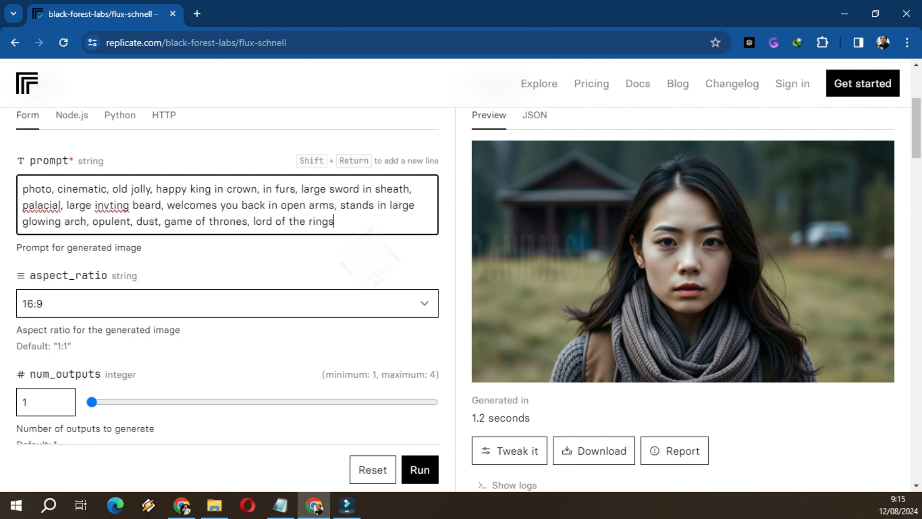
key(Return)
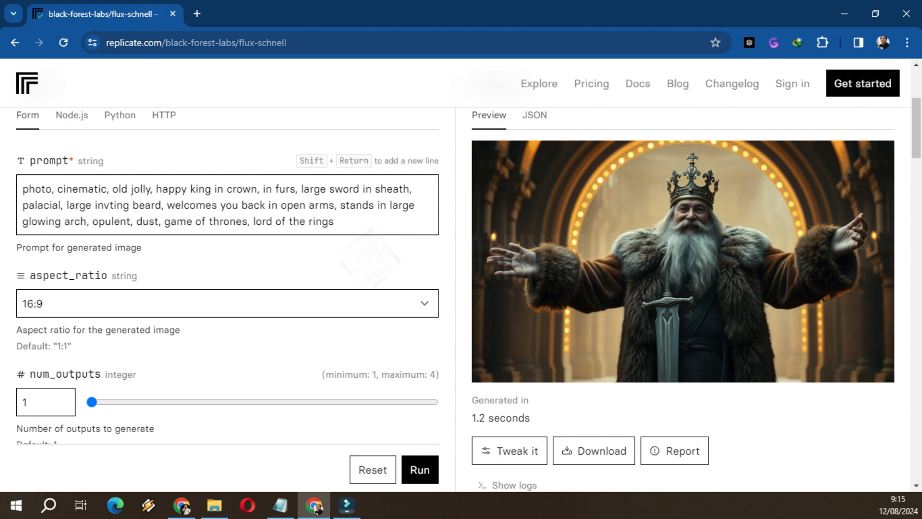
View the generated king image at full size in its own browser tab, and close that tab.
click(683, 261)
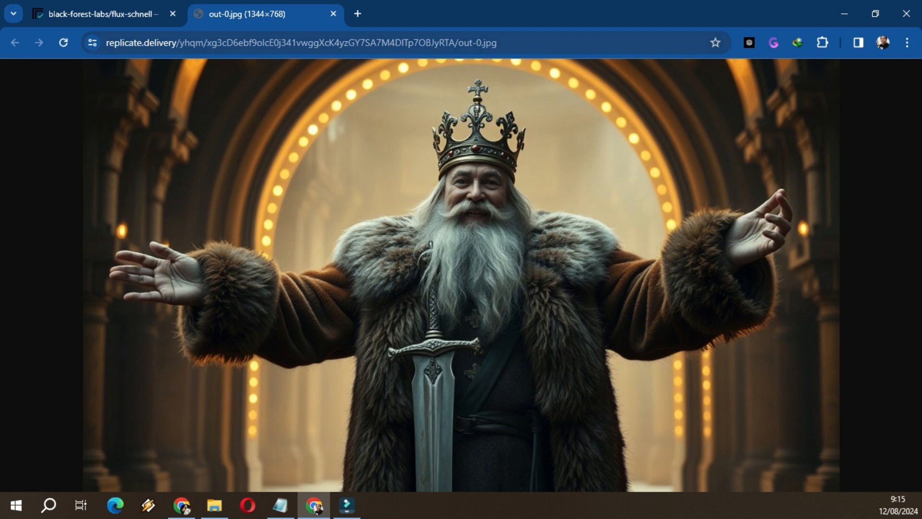
click(334, 14)
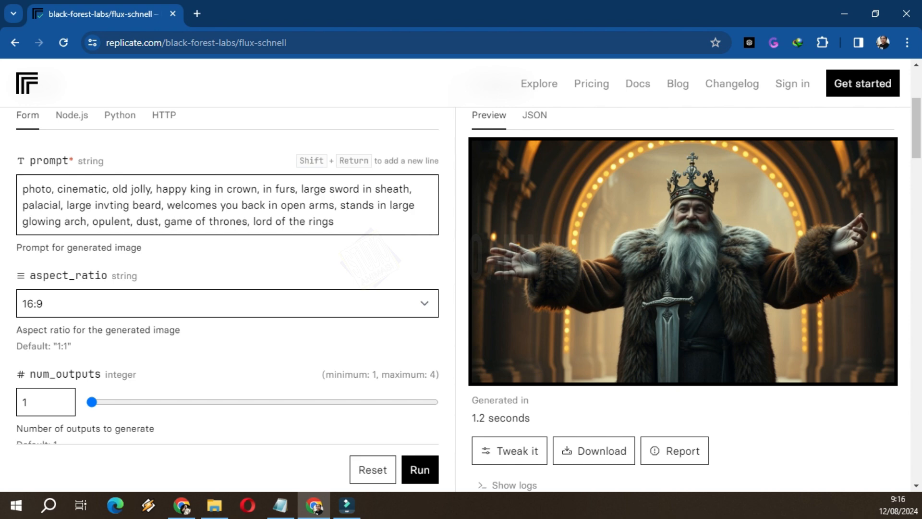
Run a new prompt: 3 wizards on a yellow table in black, red and blue robes with signs ‘Studio’, ‘Animasi’, ‘AI’, and a purple dragon behind.
key(alt+Tab)
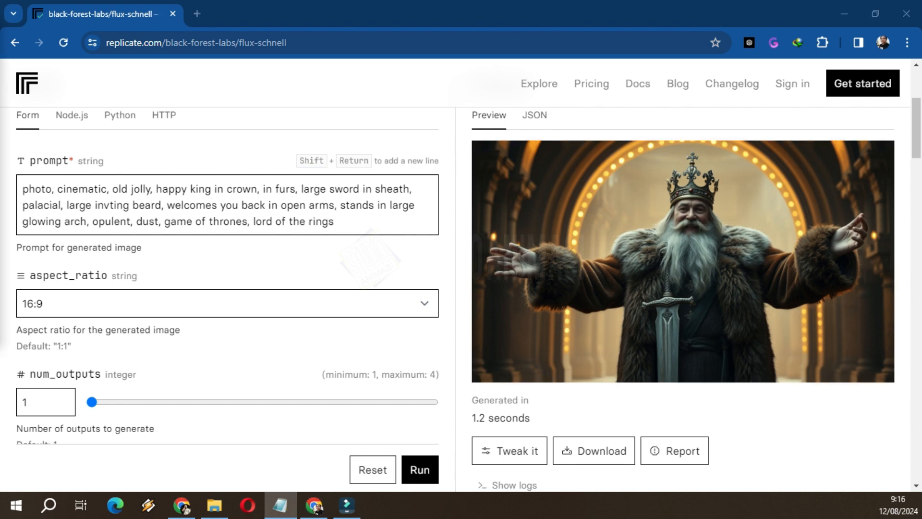
key(alt+Tab)
scroll(461, 297, up, 4)
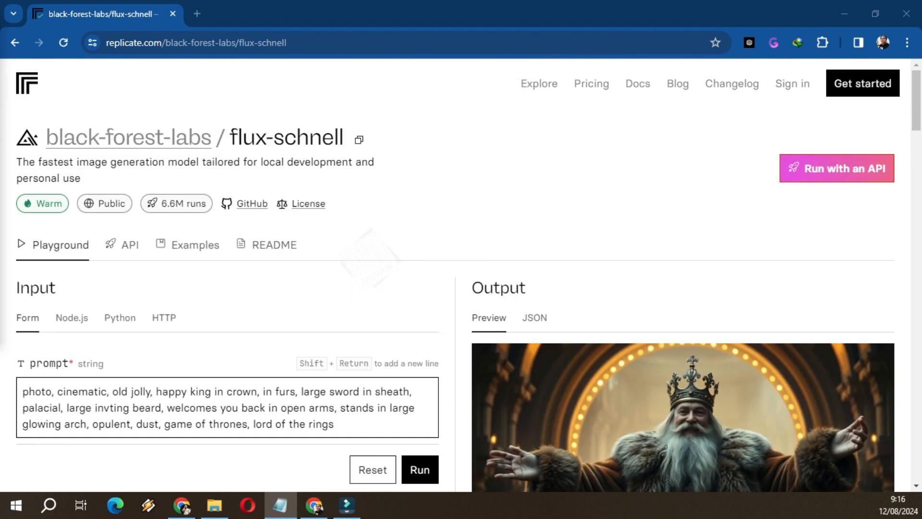
scroll(461, 298, down, 3)
drag(334, 289, 22, 256)
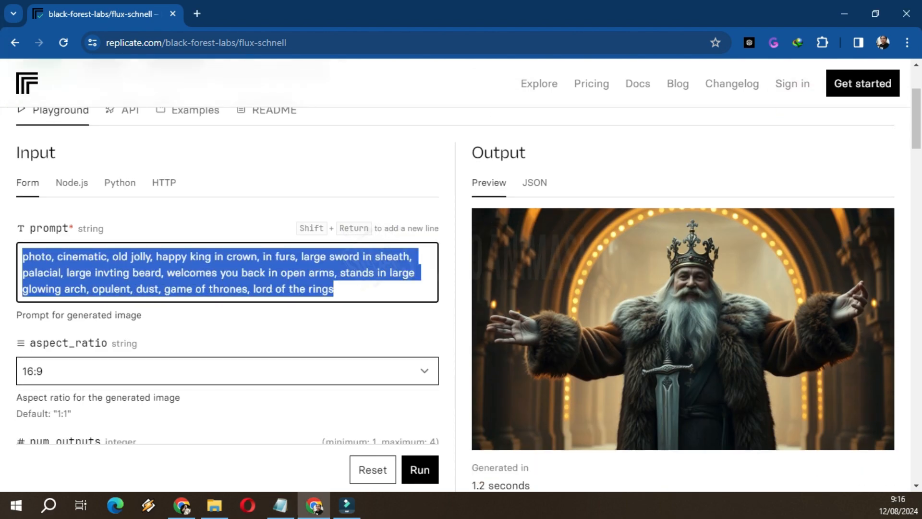
text(3 magical wizards stand on a yellow table On the left, a wizard in black robes holds a sign that says ‘Studio’ In the middle, a witch in red robes holds a sign that says ‘Animasi’ and on the right, a wizard in blue robes holds a sign that says ‘AI’ Behind them a purple dragon)
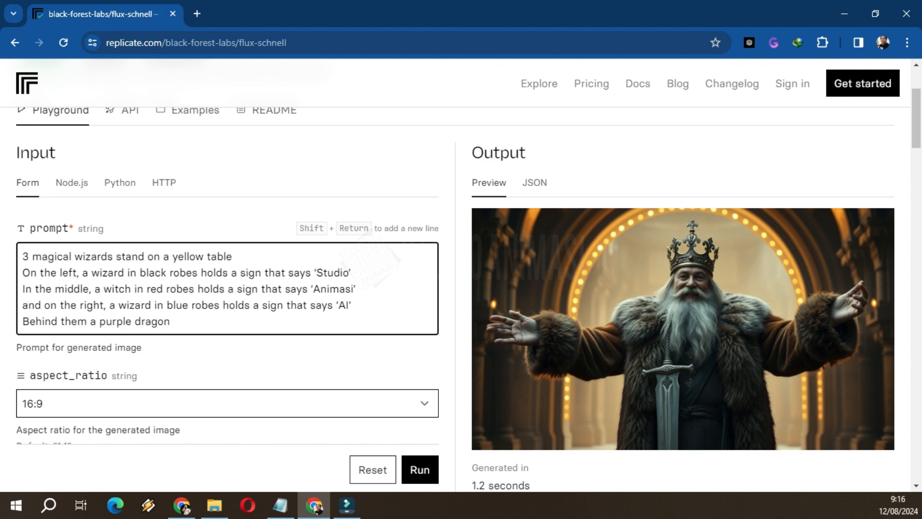
key(Return)
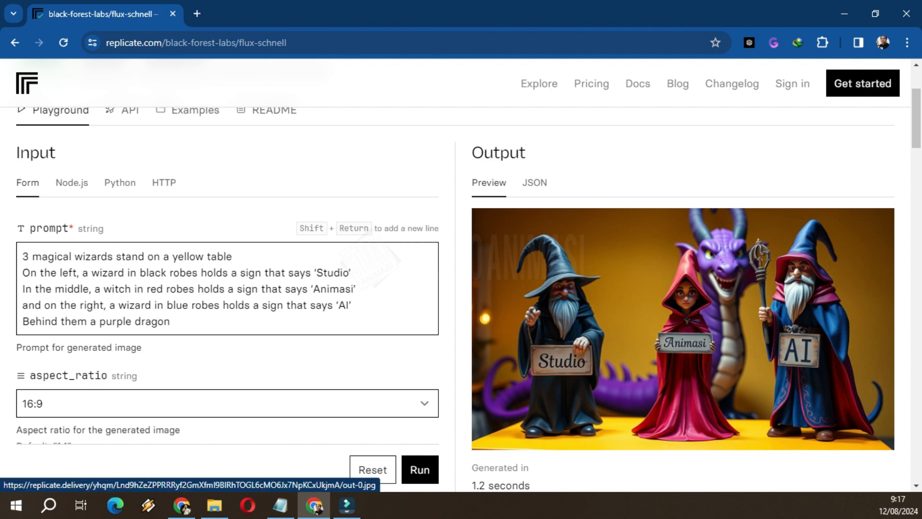
View the wizards and dragon image at full size in its own browser tab, close that tab, and look over the playground page.
click(683, 329)
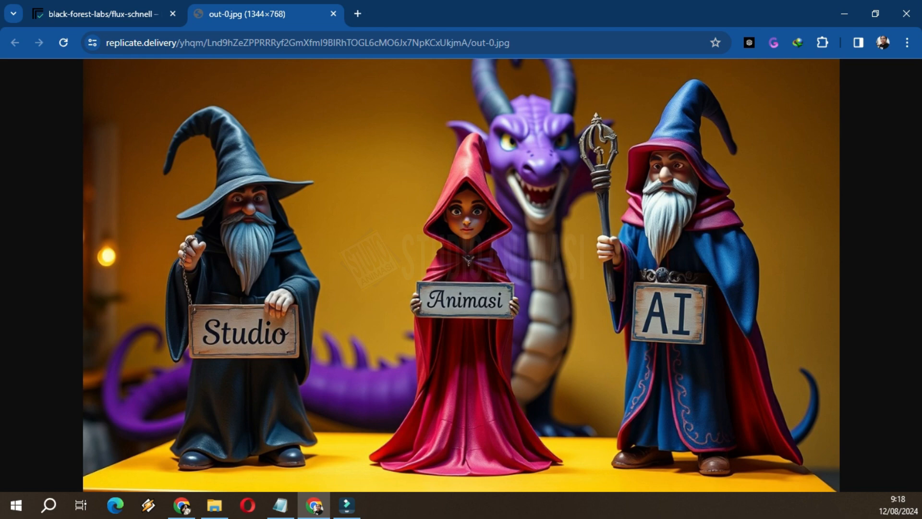
click(333, 14)
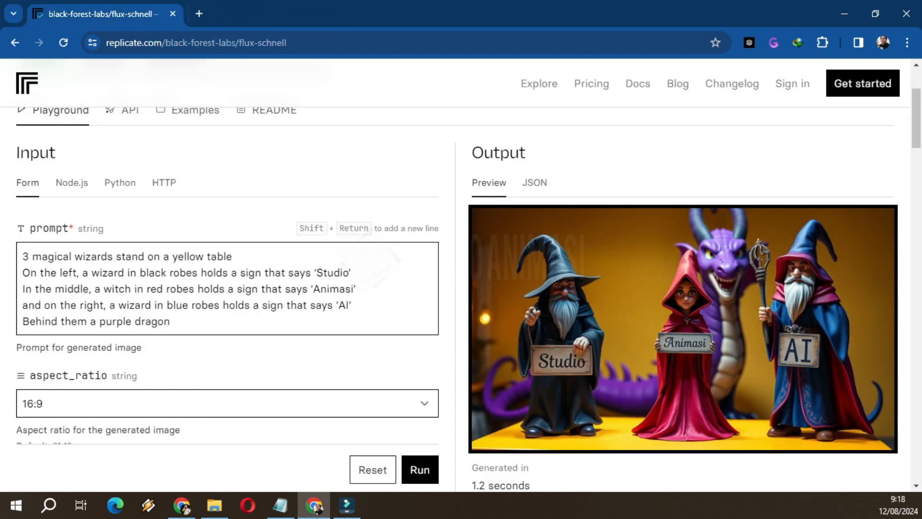
scroll(682, 326, down, 3)
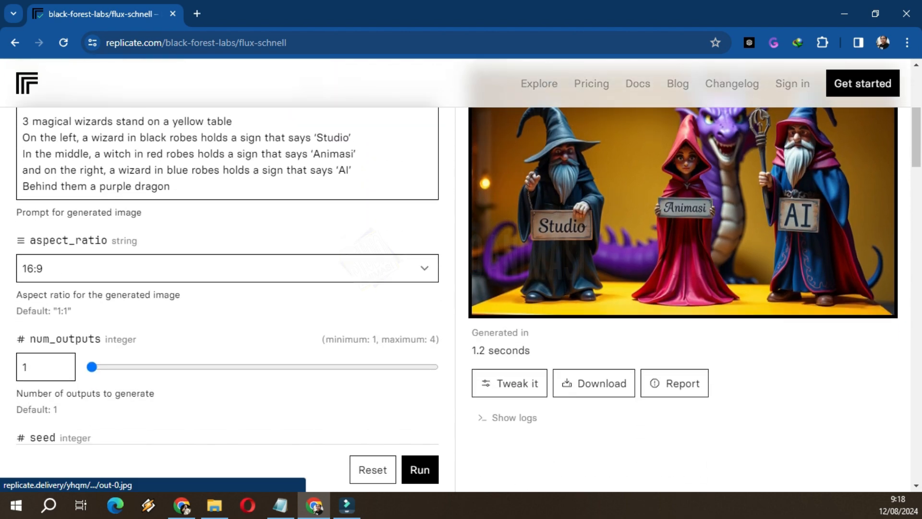
scroll(682, 327, up, 3)
scroll(682, 336, up, 1)
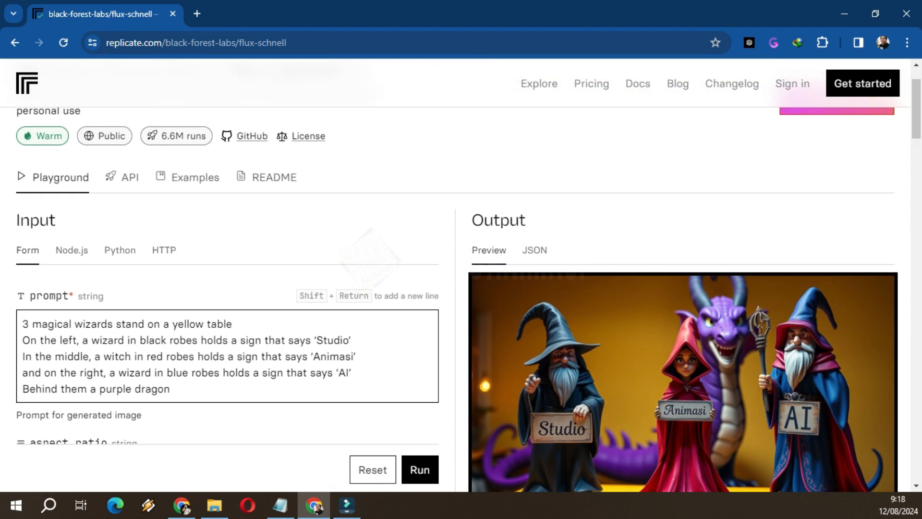